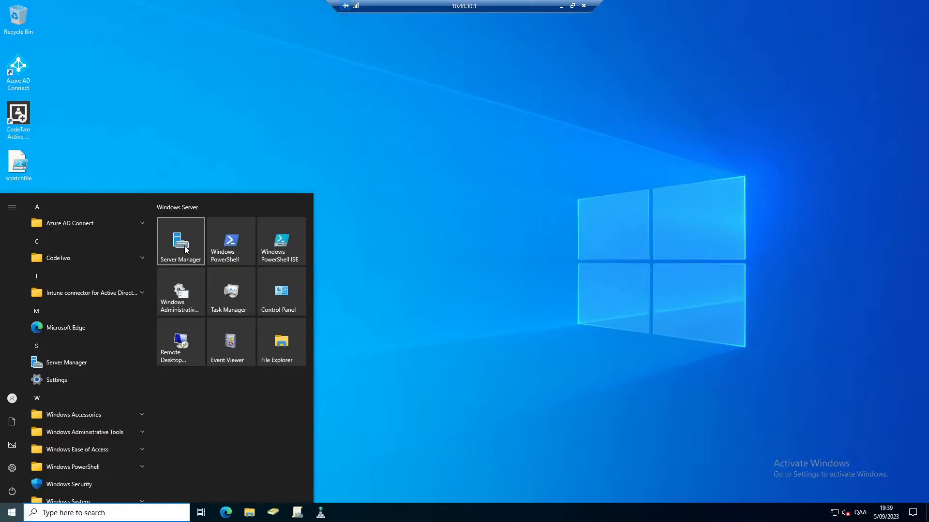
Launch Server Manager from the Start menu.
{"action": "left_click", "coordinate": [185, 247]}
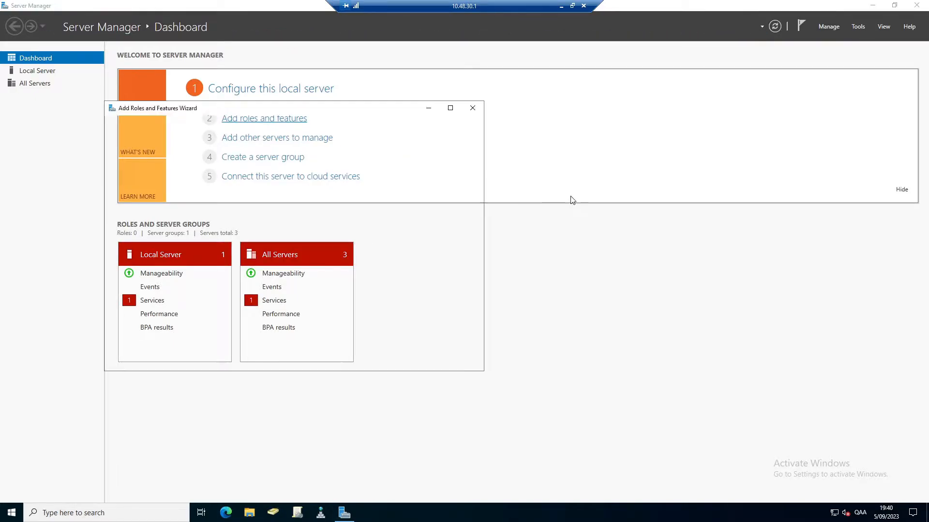
Install Network Policy and Access Services with its management tools on this server through role-based installation.
{"action": "left_click", "coordinate": [367, 364]}
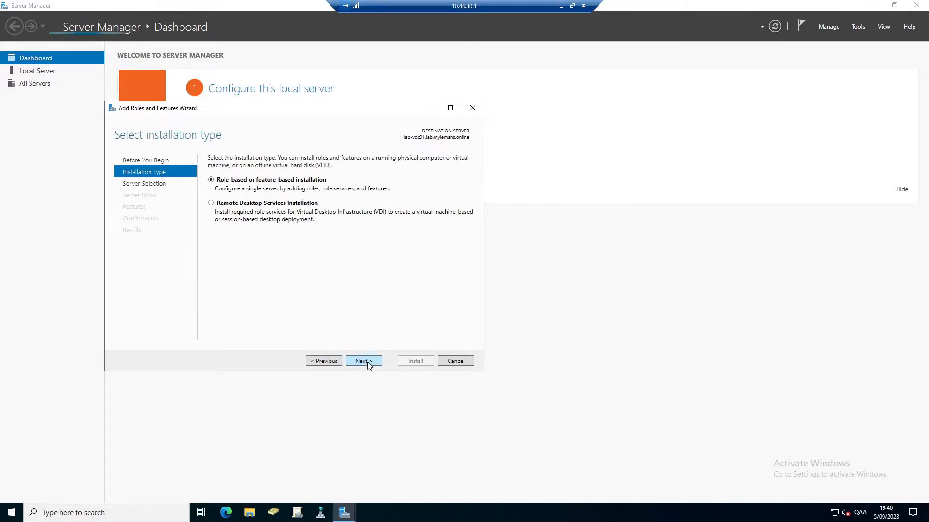
{"action": "left_click", "coordinate": [367, 363]}
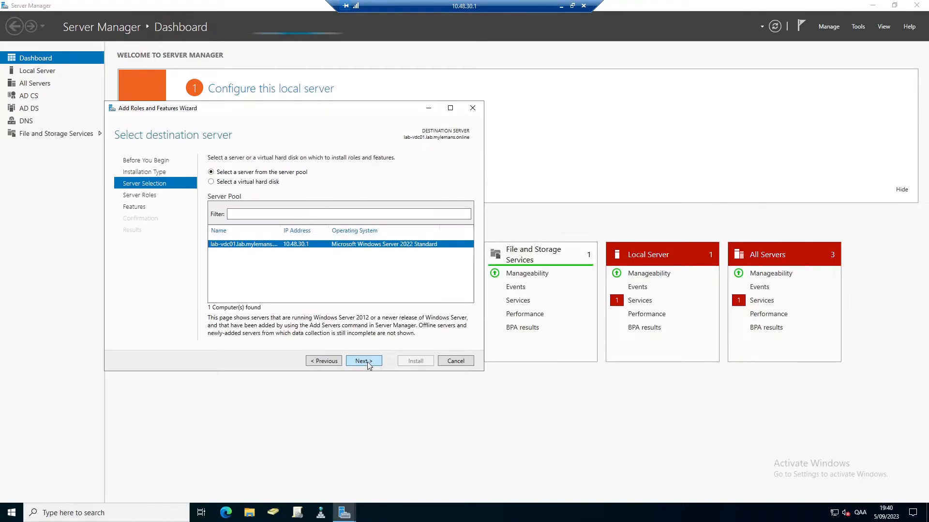
{"action": "left_click", "coordinate": [367, 364]}
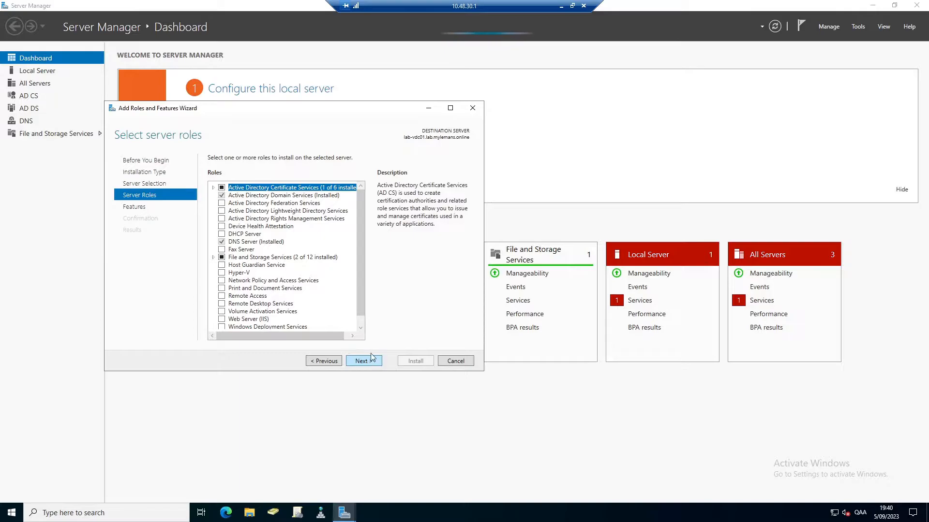
{"action": "left_click", "coordinate": [221, 281]}
{"action": "left_click", "coordinate": [322, 323]}
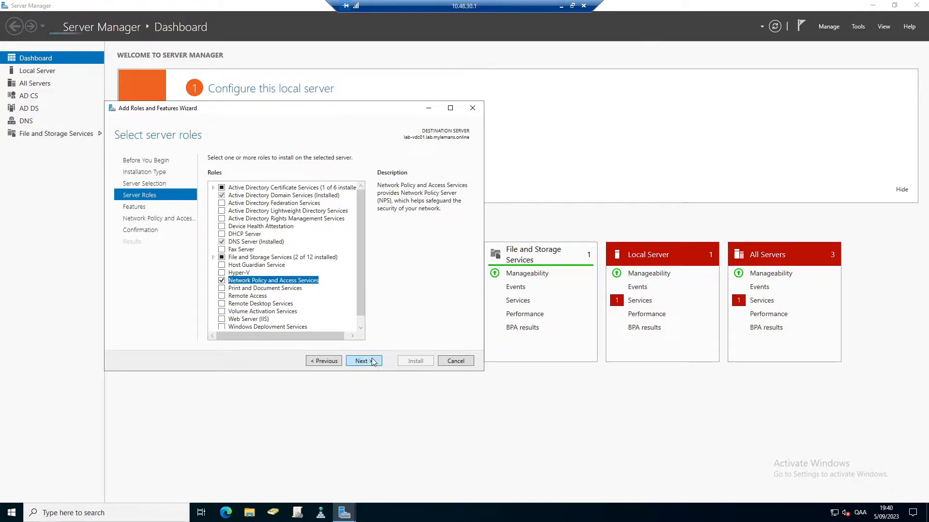
{"action": "left_click", "coordinate": [373, 361]}
{"action": "left_click", "coordinate": [372, 361]}
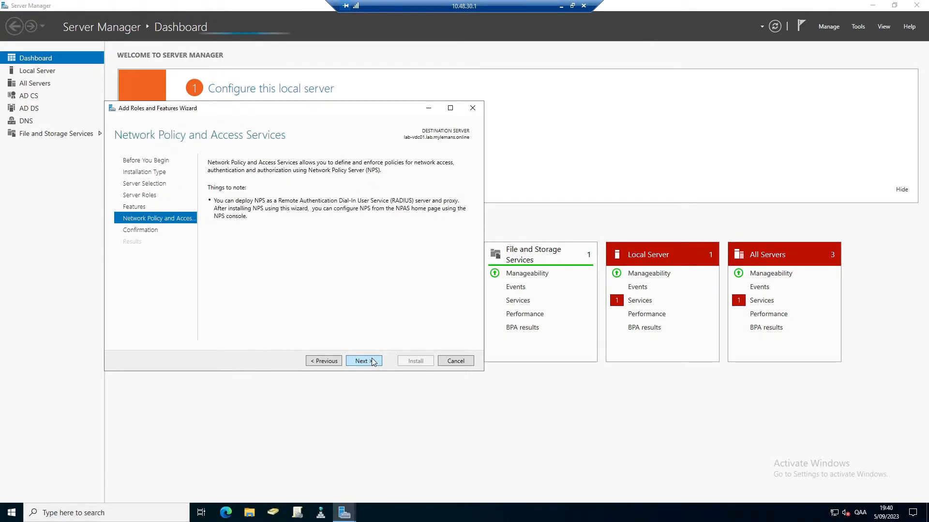
{"action": "left_click", "coordinate": [372, 361]}
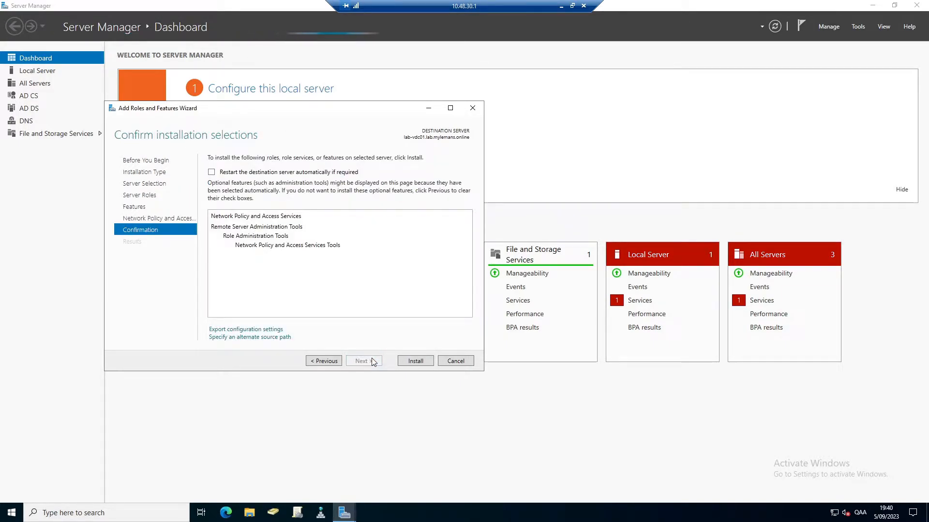
{"action": "left_click", "coordinate": [412, 361]}
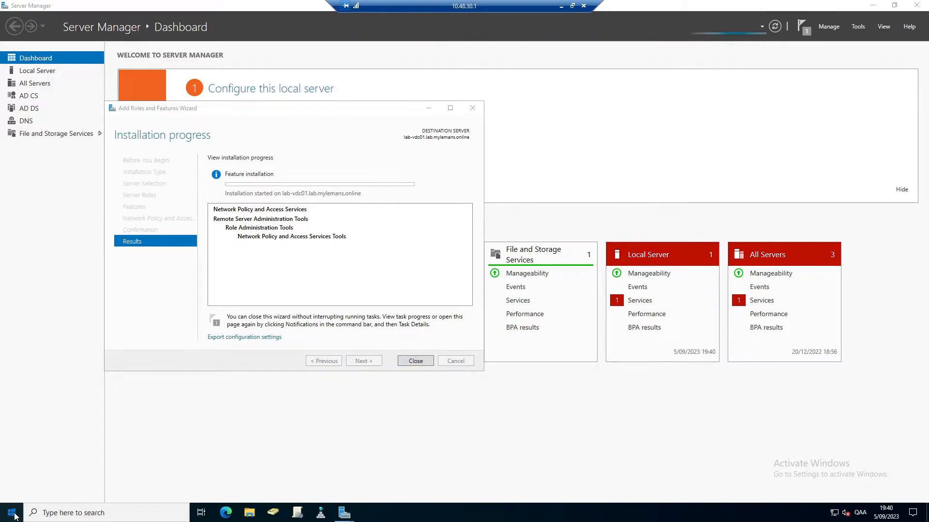
{"action": "left_click", "coordinate": [15, 516]}
Search 'firewall' and launch Windows Defender Firewall with Advanced Security.
{"action": "type", "text": "f"}
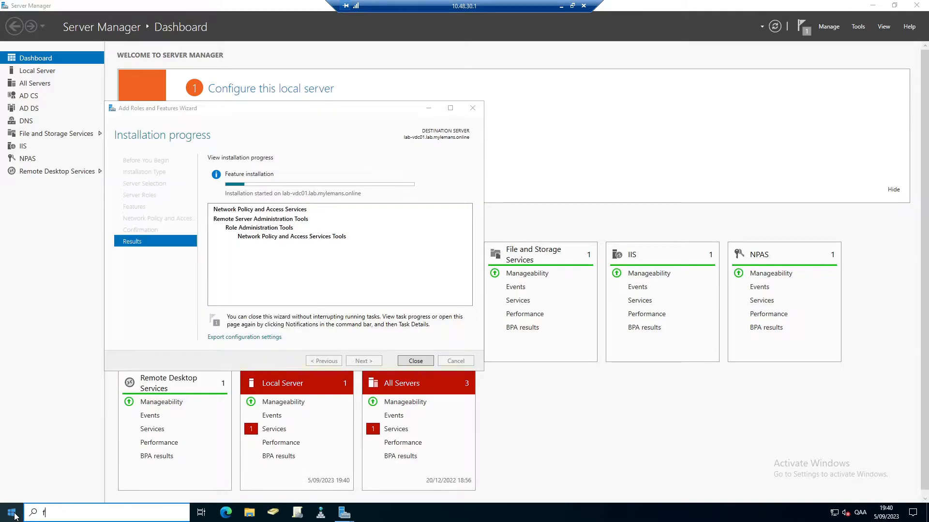
{"action": "type", "text": "irewall"}
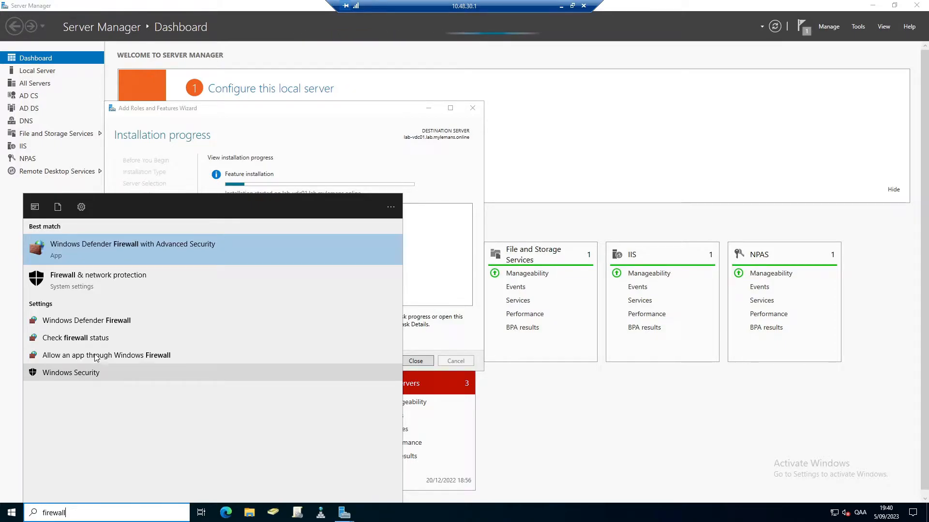
{"action": "left_click", "coordinate": [100, 245]}
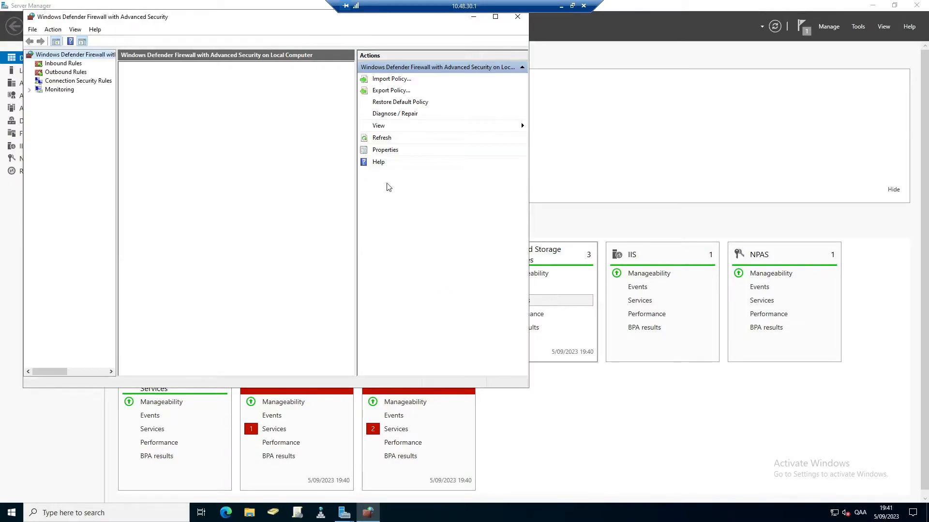
Start a new rule from the Inbound Rules node.
{"action": "left_click", "coordinate": [62, 64]}
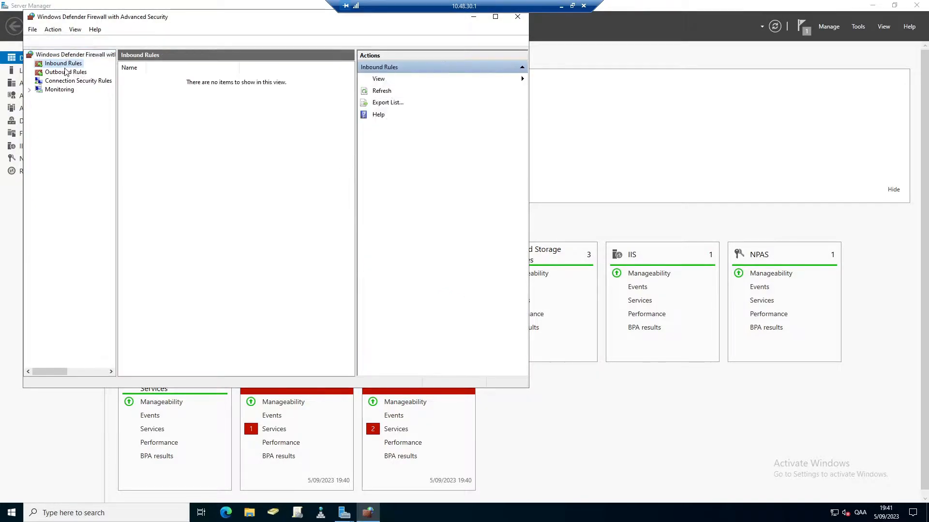
{"action": "right_click", "coordinate": [61, 67]}
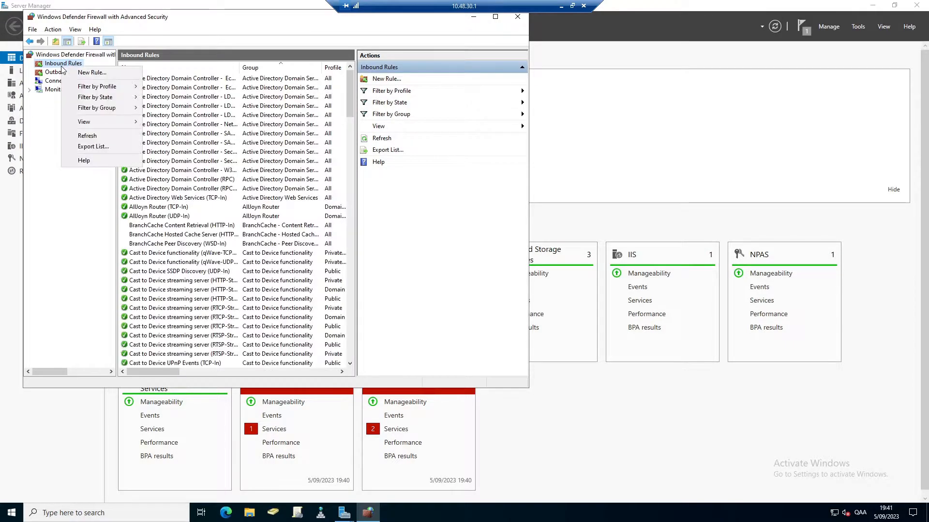
{"action": "left_click", "coordinate": [97, 77]}
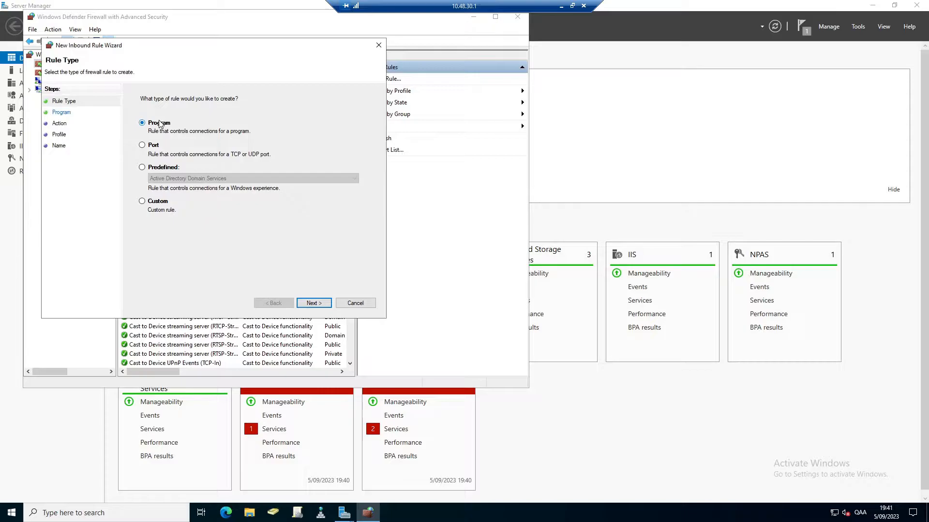
Create inbound port rule 'Allow Radius' allowing UDP local port 1813 on all profiles.
{"action": "left_click", "coordinate": [314, 303]}
{"action": "left_click", "coordinate": [151, 124]}
{"action": "left_click", "coordinate": [241, 175]}
{"action": "type", "text": "1813"}
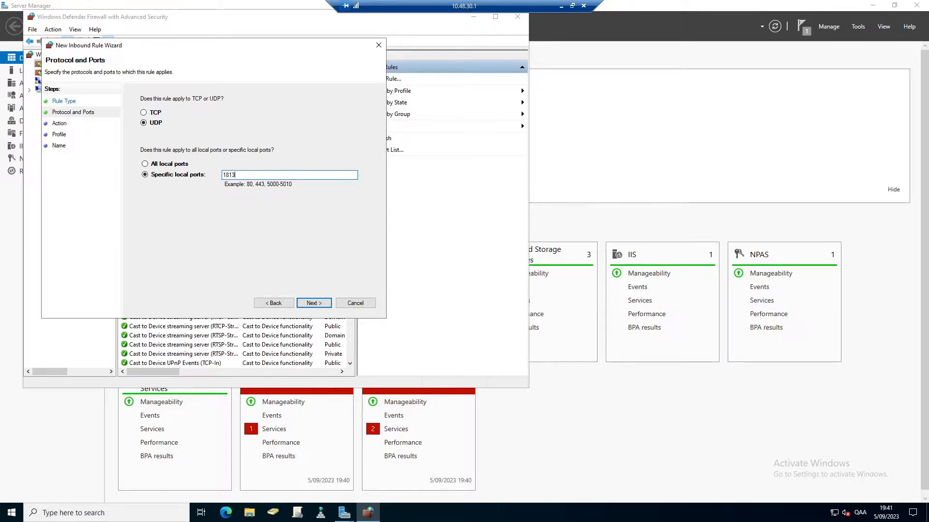
{"action": "left_click", "coordinate": [313, 303]}
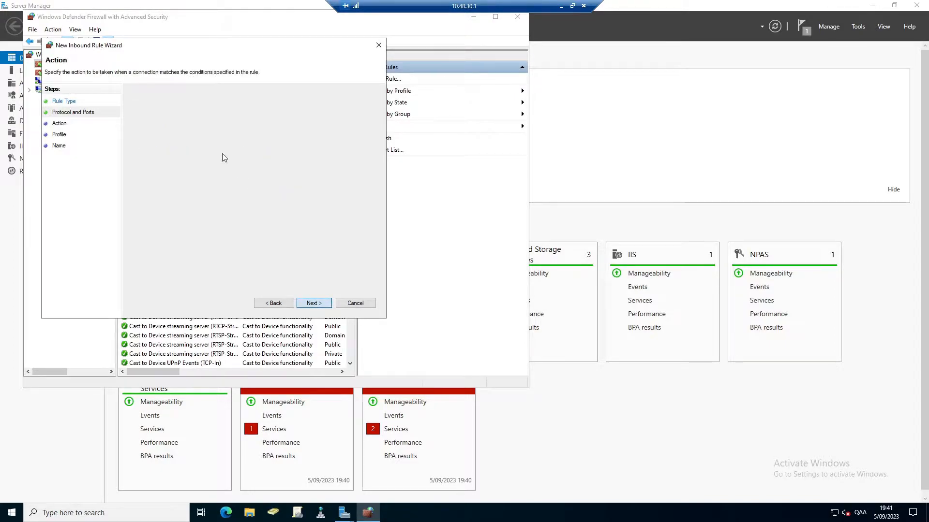
{"action": "left_click", "coordinate": [313, 304]}
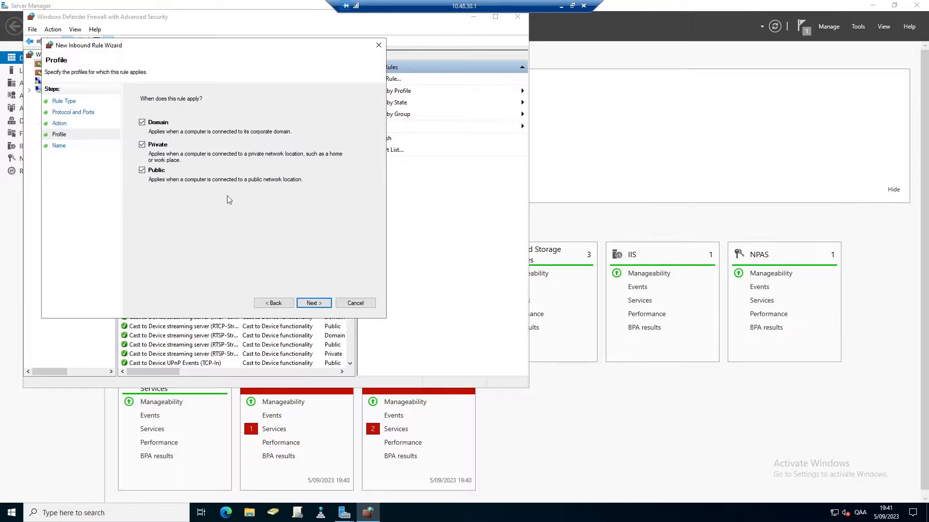
{"action": "left_click", "coordinate": [313, 303]}
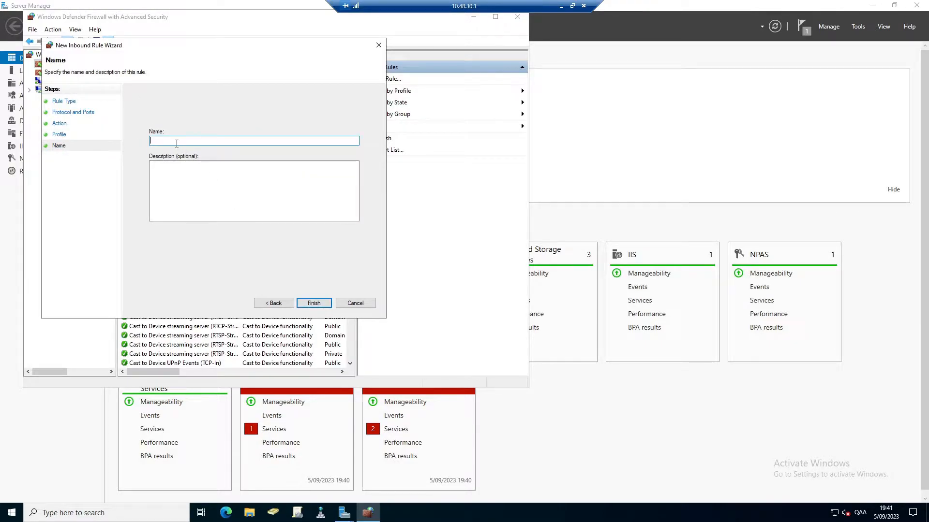
{"action": "type", "text": "Allow Radius"}
{"action": "left_click", "coordinate": [314, 303]}
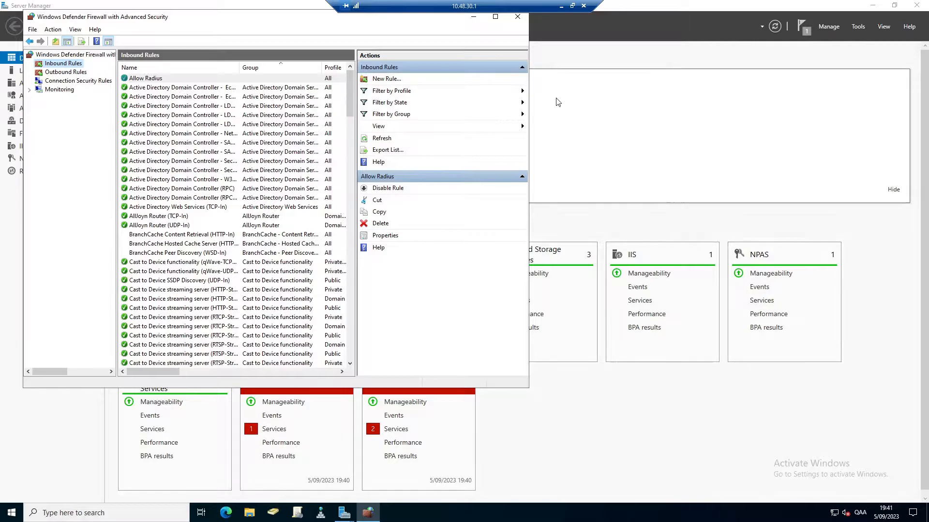
Close the firewall console and the finished role wizard, then open Server Manager's Tools menu.
{"action": "left_click", "coordinate": [516, 18]}
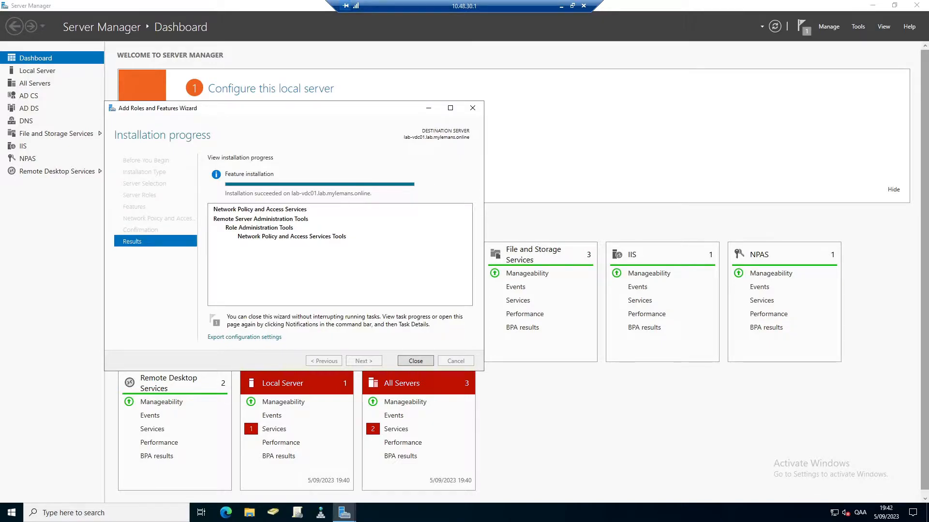
{"action": "left_click", "coordinate": [415, 361]}
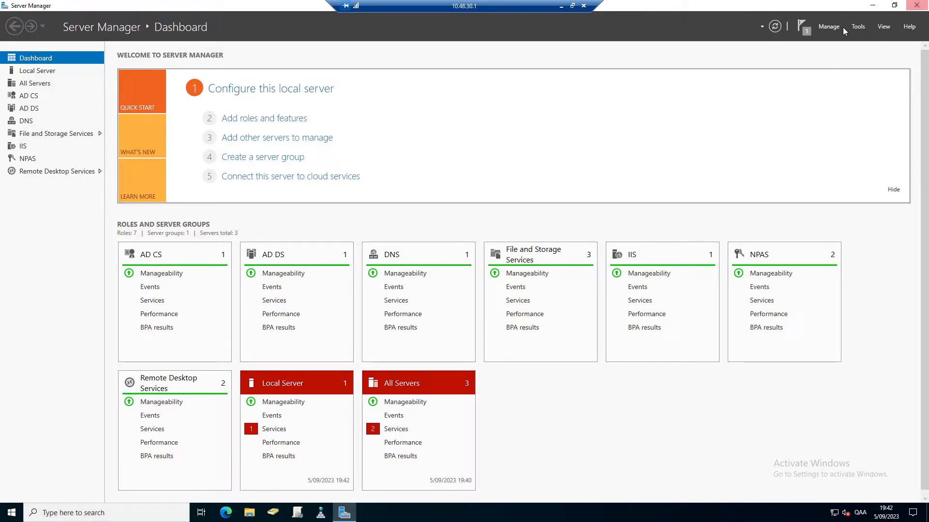
{"action": "left_click", "coordinate": [828, 27]}
{"action": "left_click", "coordinate": [858, 27]}
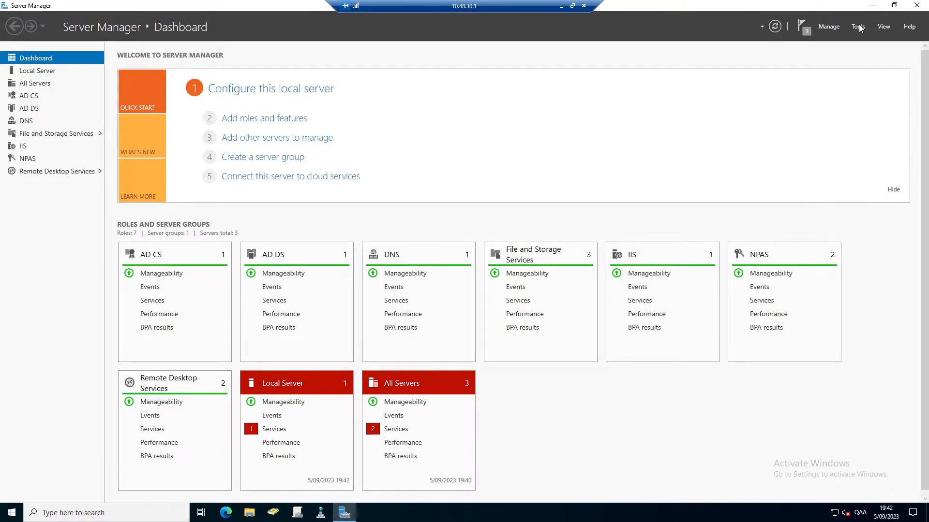
{"action": "left_click", "coordinate": [859, 28]}
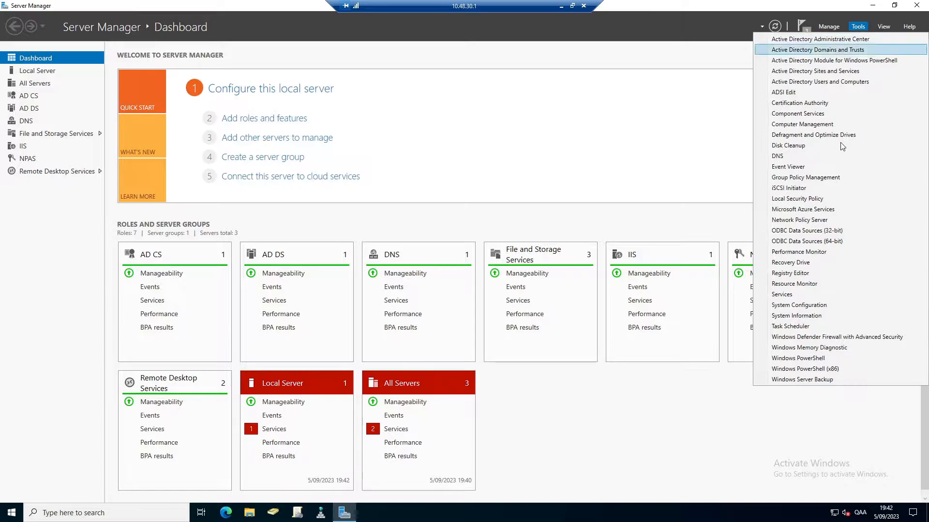
Register the Network Policy Server in Active Directory to read users' dial-in properties, then close NPS.
{"action": "left_click", "coordinate": [818, 220]}
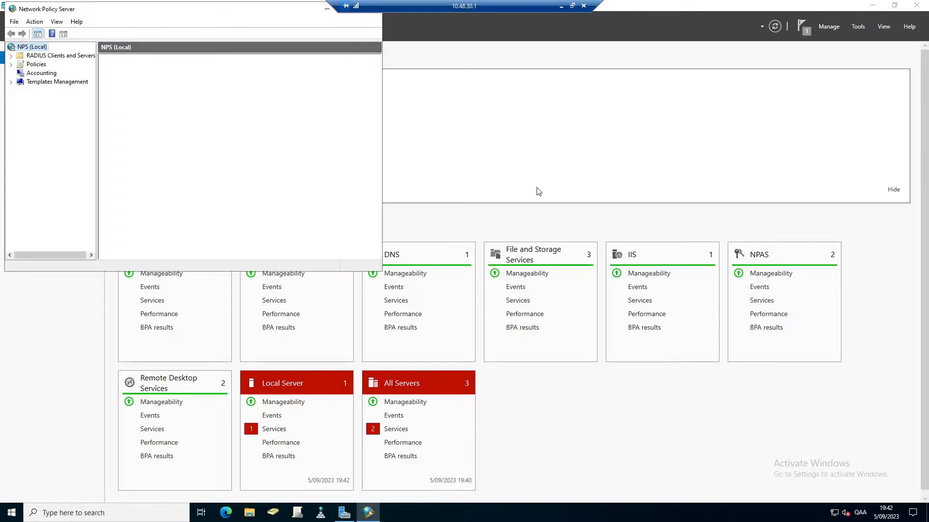
{"action": "right_click", "coordinate": [27, 48]}
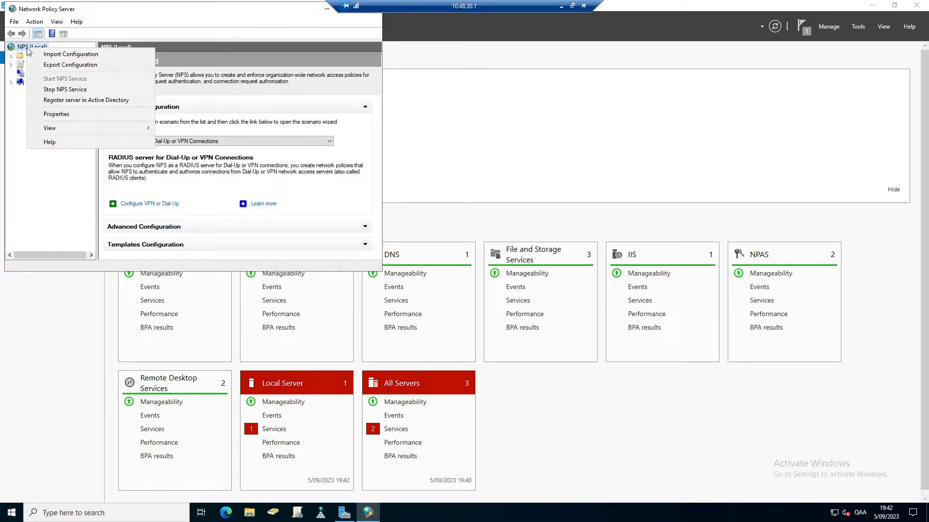
{"action": "left_click", "coordinate": [115, 100]}
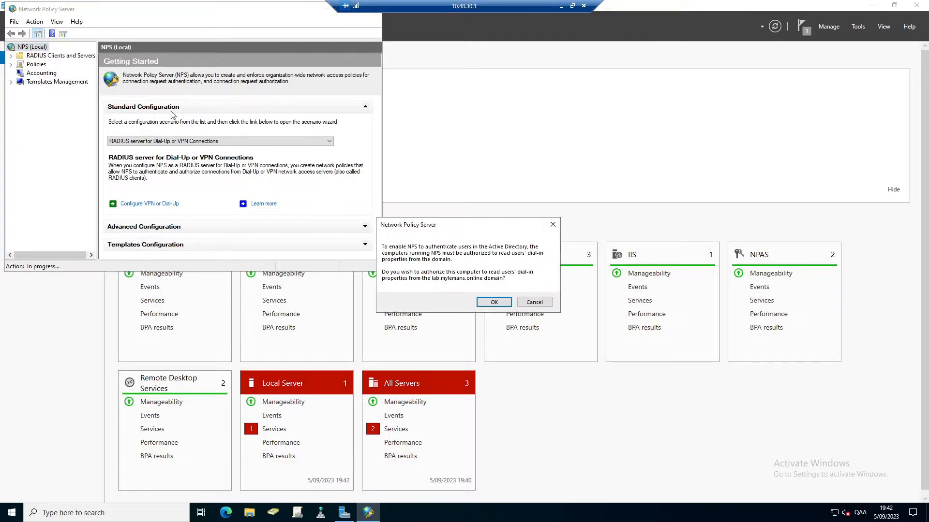
{"action": "left_click", "coordinate": [494, 302]}
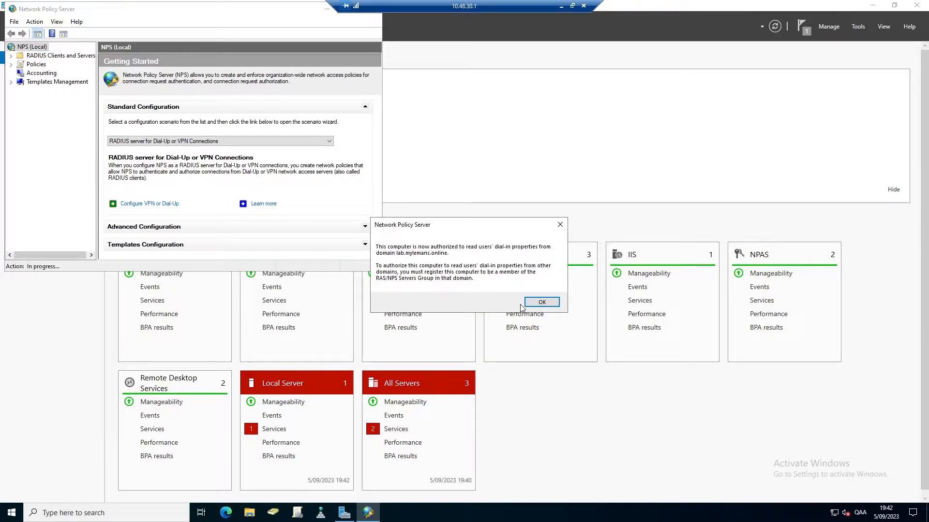
{"action": "left_click", "coordinate": [542, 303]}
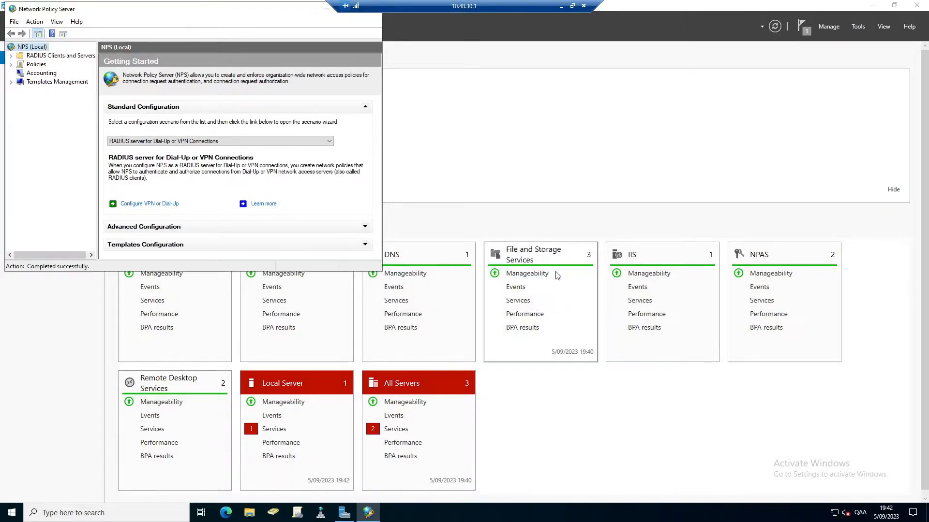
{"action": "double_click", "coordinate": [13, 9]}
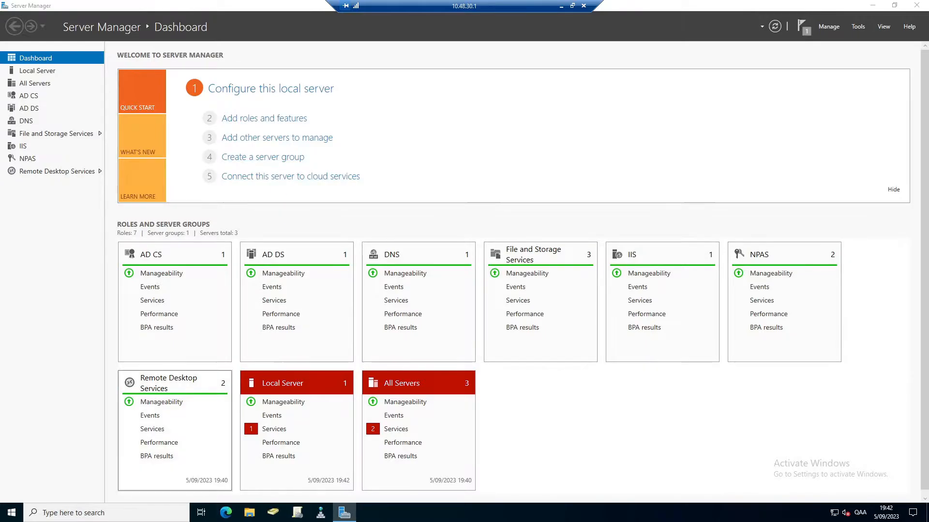
{"action": "left_click", "coordinate": [201, 513]}
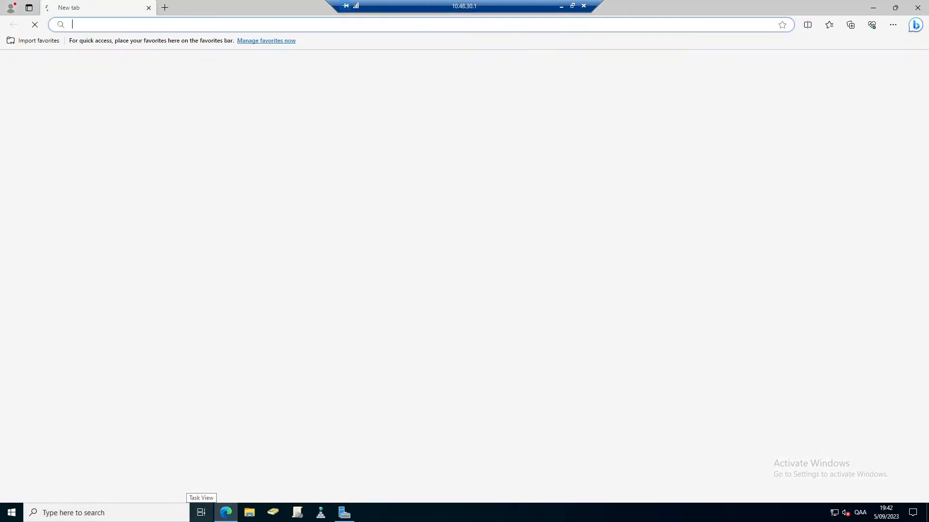
{"action": "left_click", "coordinate": [158, 24]}
{"action": "type", "text": "pot"}
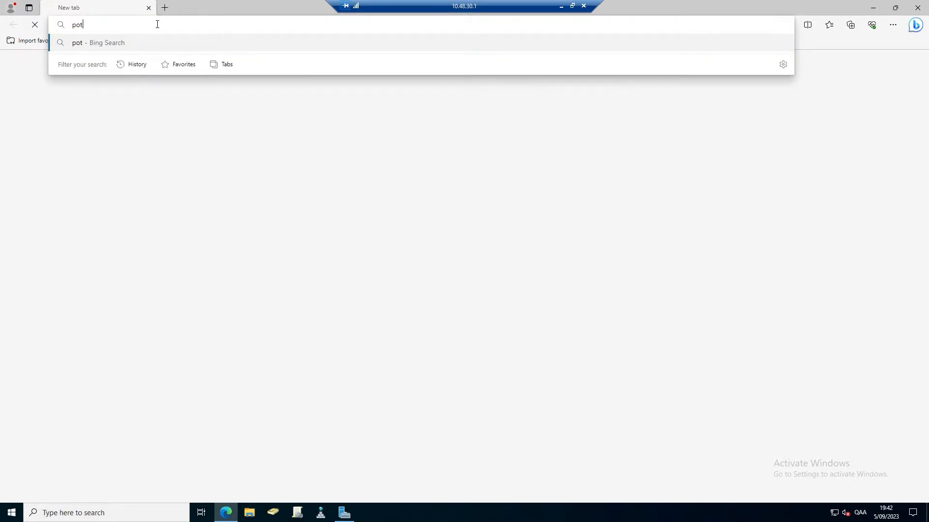
{"action": "type", "text": "r"}
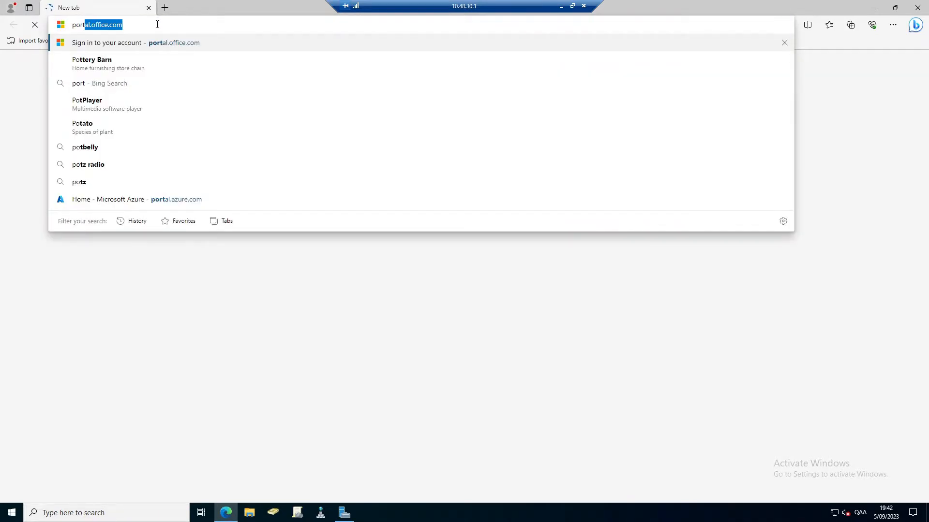
{"action": "key", "text": "Up"}
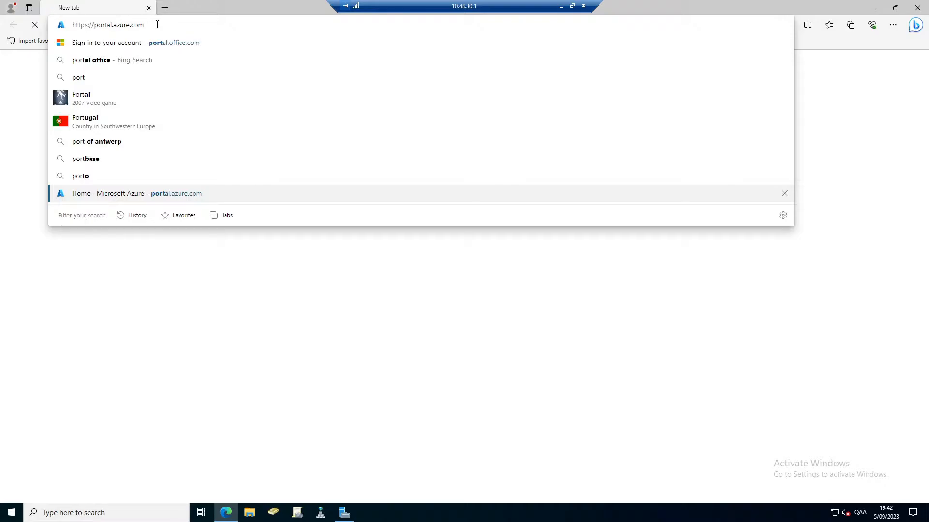
{"action": "key", "text": "Return"}
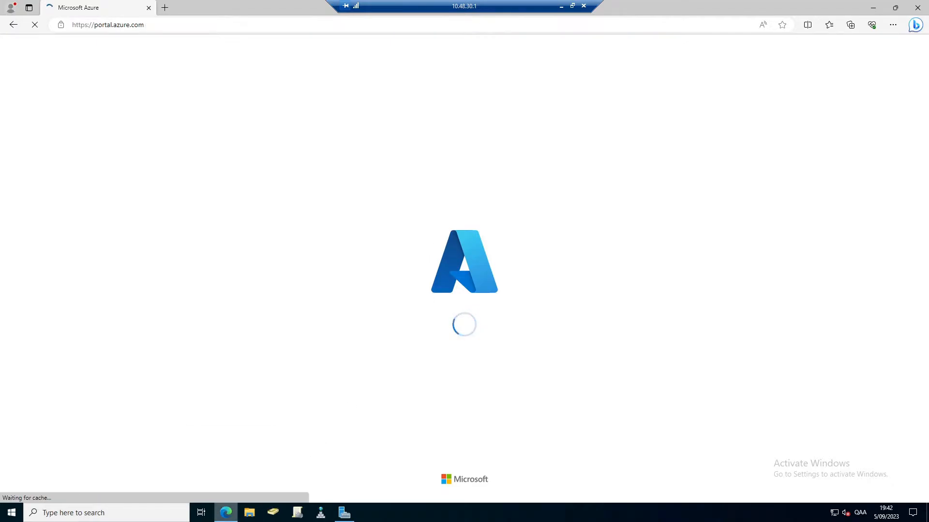
Open Azure Active Directory from Azure Home and select its Tenant ID value.
{"action": "mouse_move", "coordinate": [226, 512]}
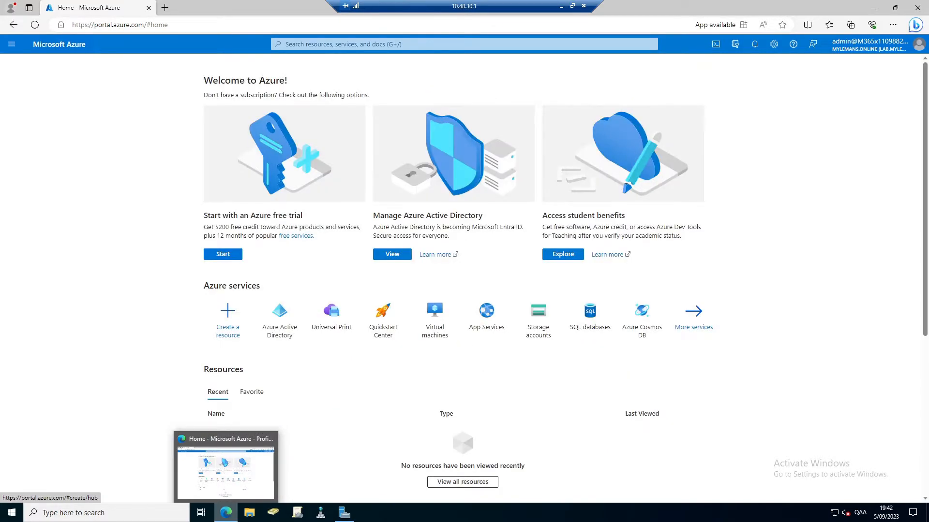
{"action": "left_click", "coordinate": [281, 322]}
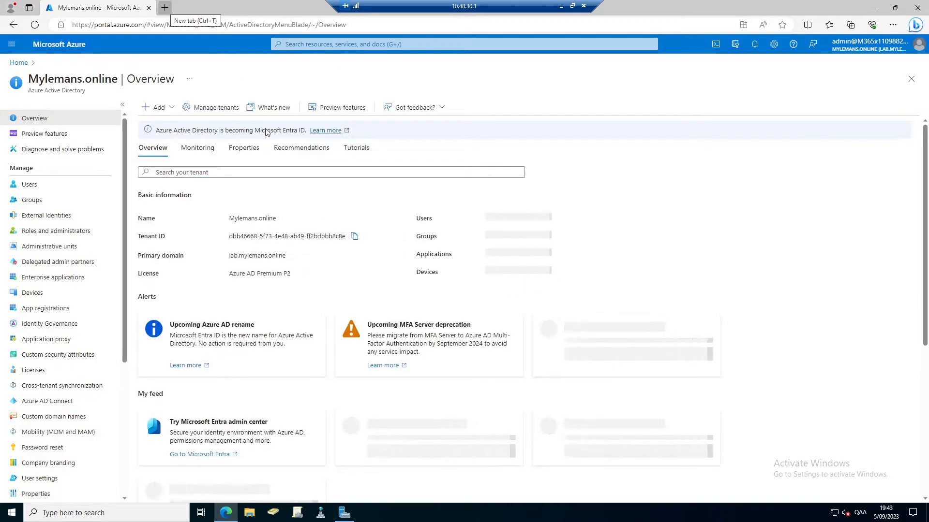
{"action": "left_click_drag", "start_coordinate": [228, 237], "coordinate": [346, 237]}
Open the NPS Extension for Azure MFA download page in a new tab from the pasted address.
{"action": "left_click", "coordinate": [165, 7]}
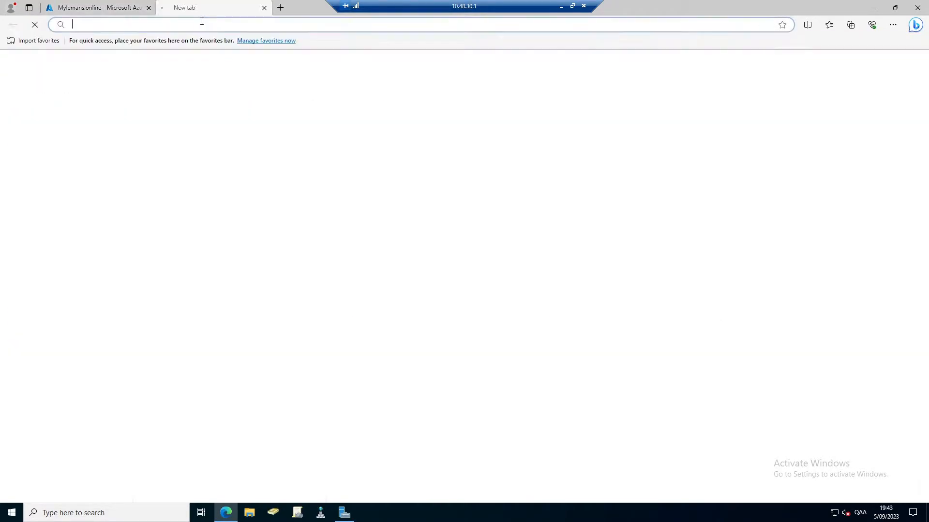
{"action": "type", "text": "https://www.microsoft.com/en-us/download/details.aspx?id=54688"}
{"action": "key", "text": "Return"}
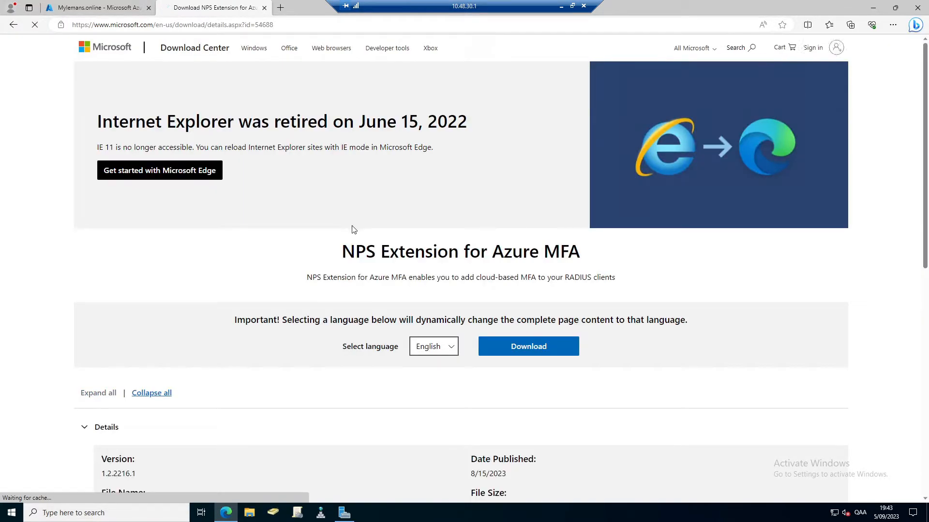
{"action": "left_click_drag", "start_coordinate": [340, 257], "coordinate": [579, 283]}
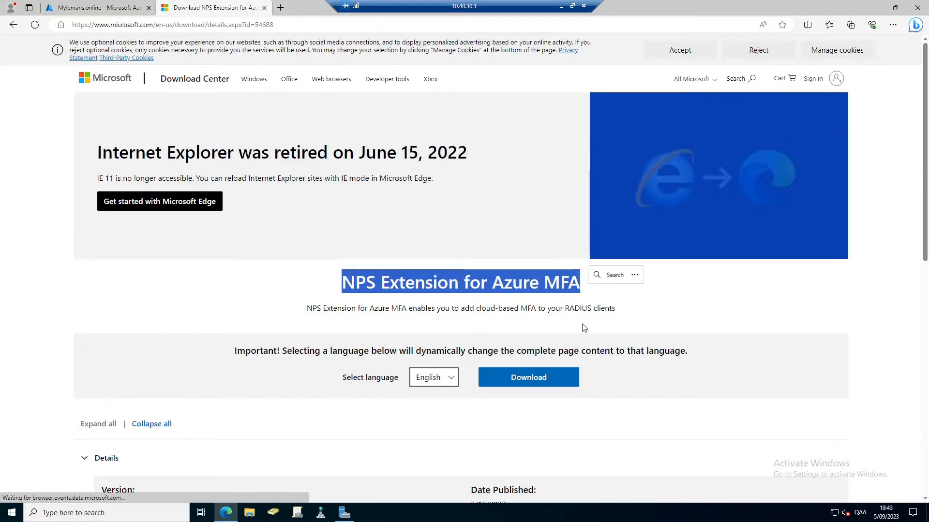
Download and run NpsExtnForAzureMfaInstaller.exe, close the finished setup, and minimize Edge.
{"action": "left_click", "coordinate": [517, 382]}
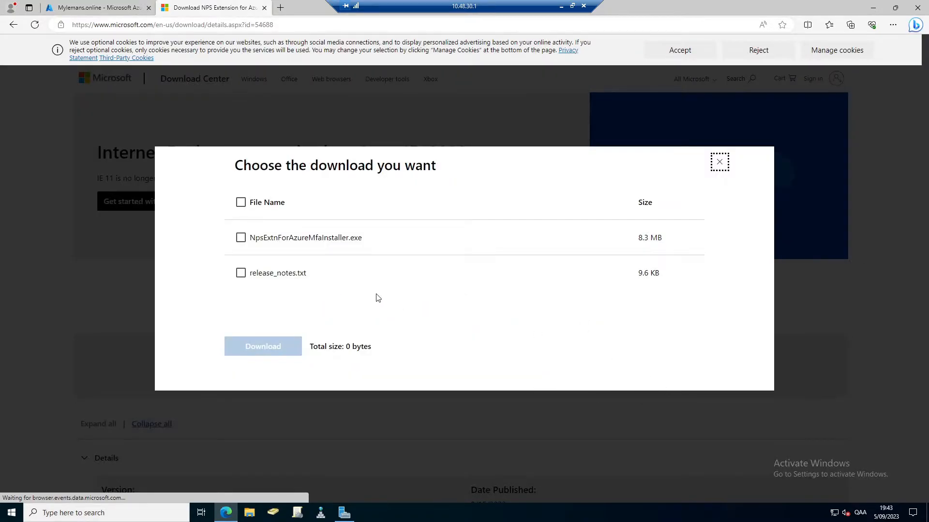
{"action": "left_click", "coordinate": [240, 238]}
{"action": "left_click", "coordinate": [262, 347]}
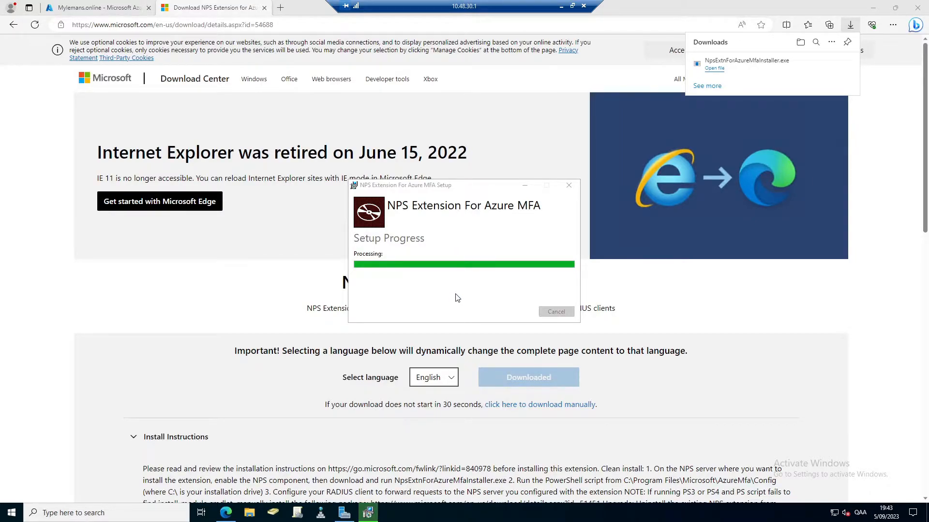
{"action": "left_click", "coordinate": [556, 313]}
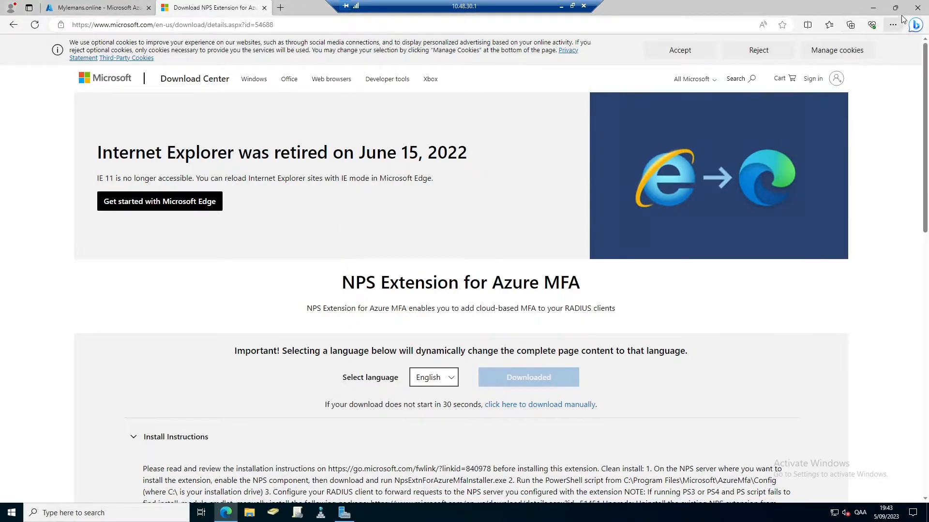
{"action": "left_click", "coordinate": [873, 8]}
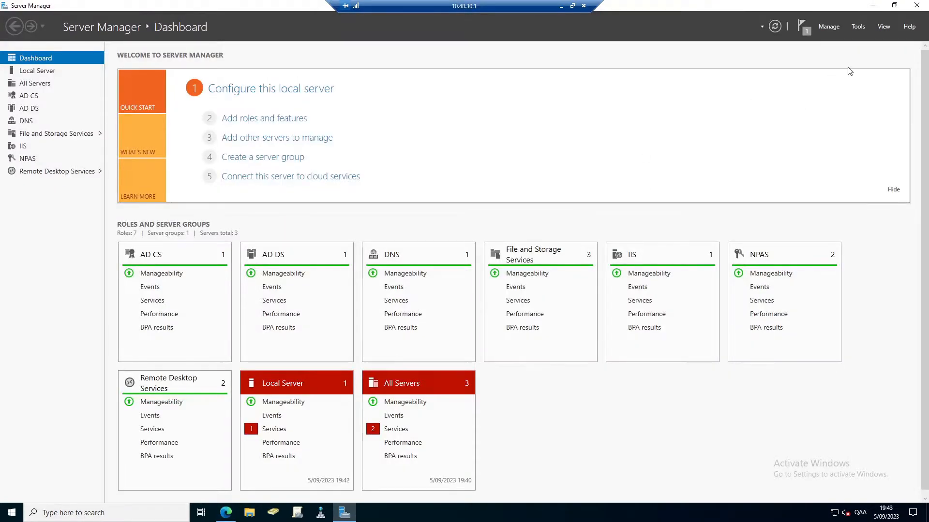
Minimize Server Manager and open Windows PowerShell (Admin) from the Win+X menu.
{"action": "left_click", "coordinate": [873, 6]}
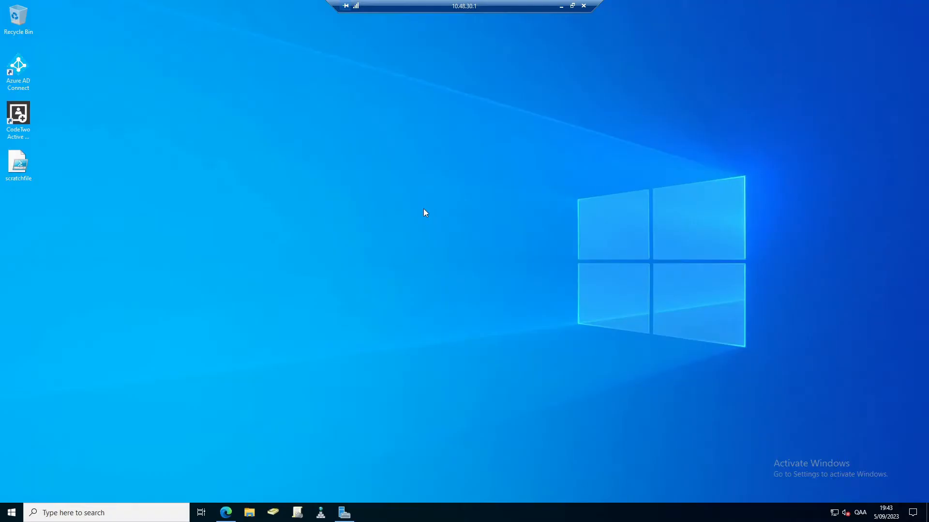
{"action": "right_click", "coordinate": [12, 513]}
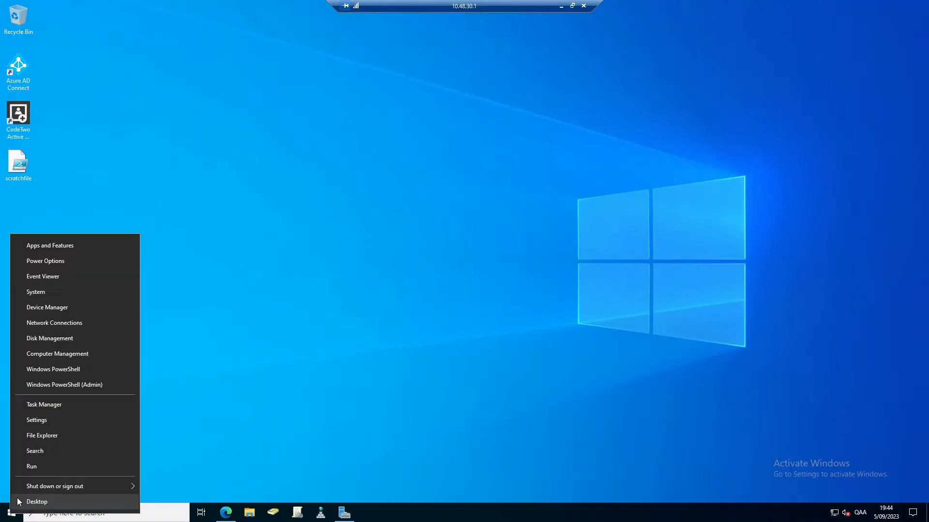
{"action": "left_click", "coordinate": [69, 385]}
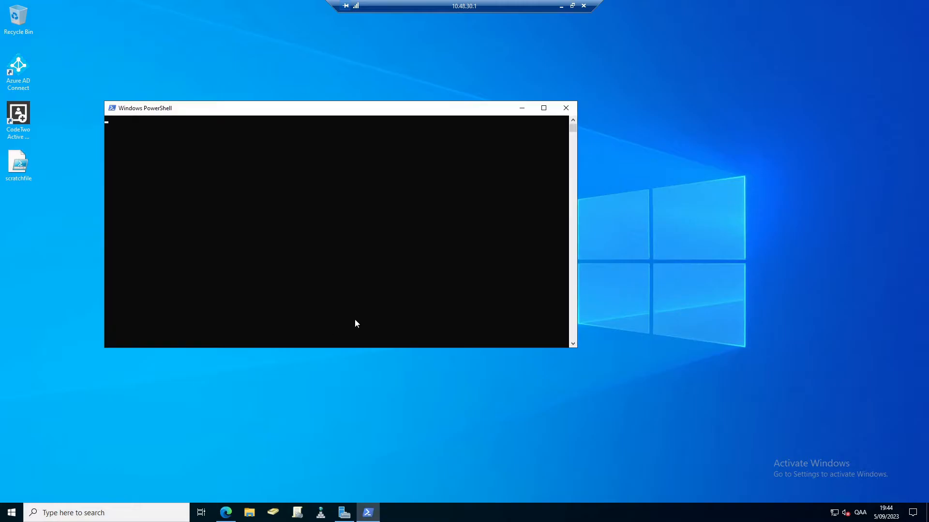
Run AzureMfaNpsExtnConfigSetup.ps1 from the AzureMfa Config folder, answering Y to install modules.
{"action": "right_click", "coordinate": [358, 259]}
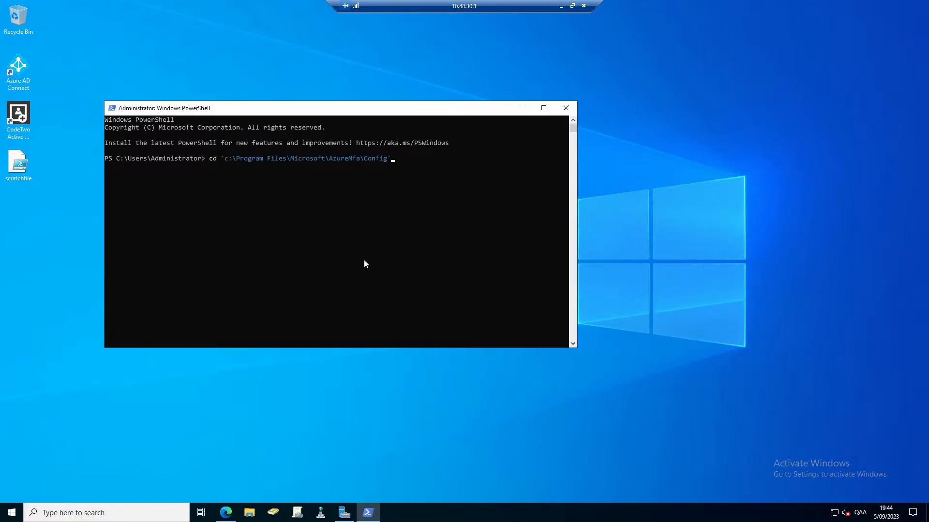
{"action": "key", "text": "Return"}
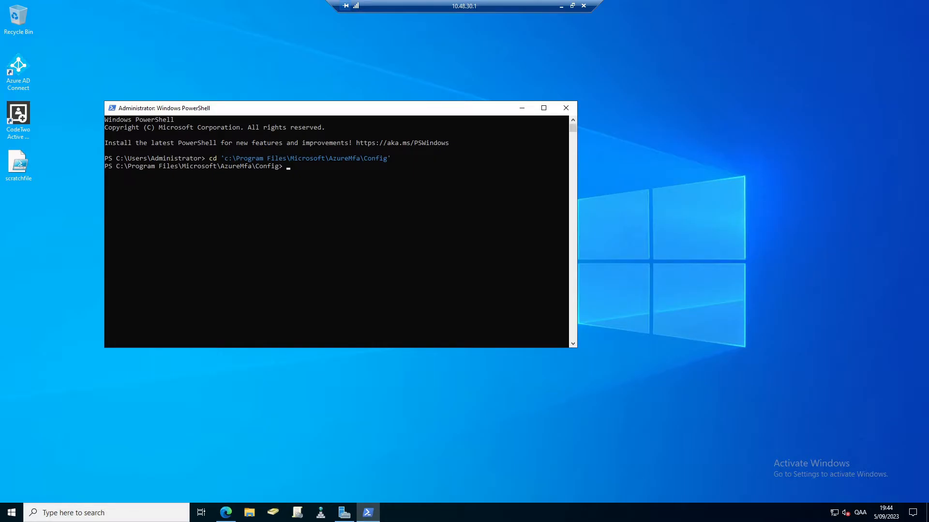
{"action": "right_click", "coordinate": [428, 254]}
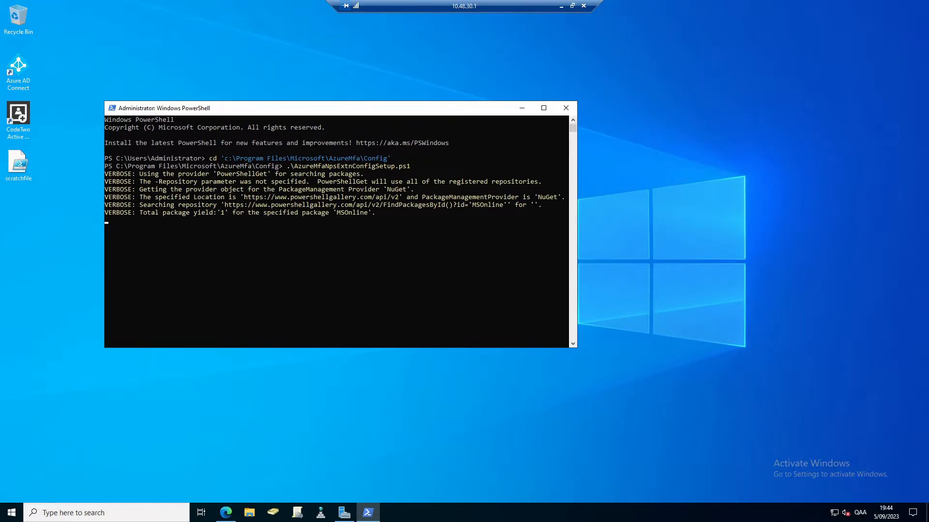
{"action": "left_click", "coordinate": [527, 291]}
{"action": "type", "text": "Y"}
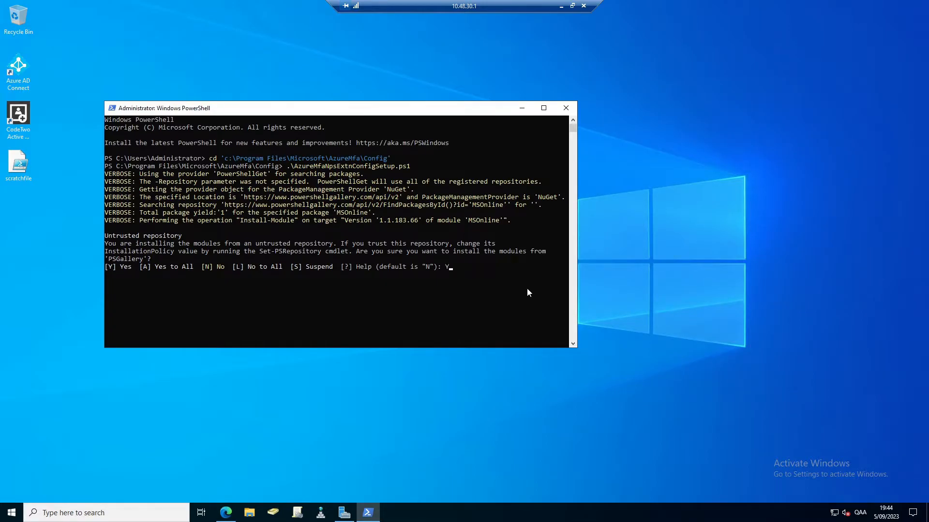
{"action": "key", "text": "Return"}
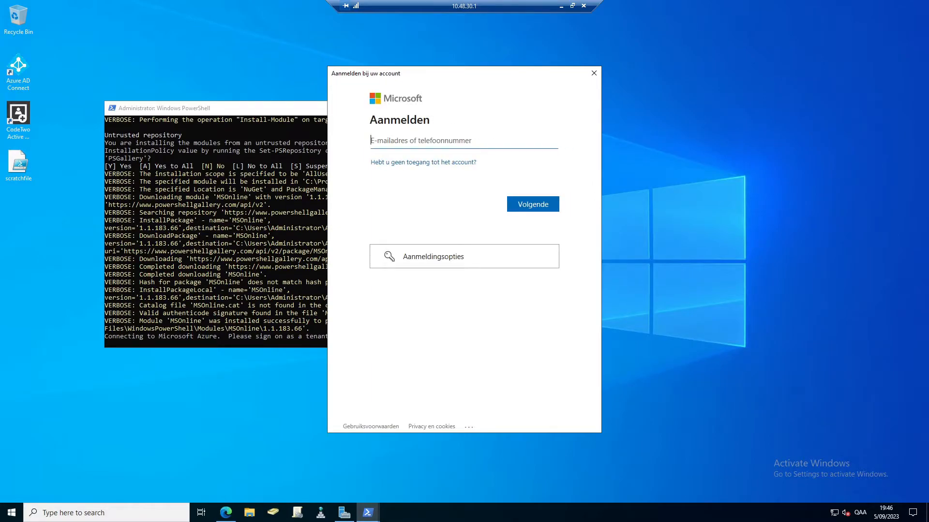
Sign in to Microsoft with the tenant administrator's e-mail address and password.
{"action": "key", "text": "ctrl+v"}
{"action": "left_click", "coordinate": [527, 205]}
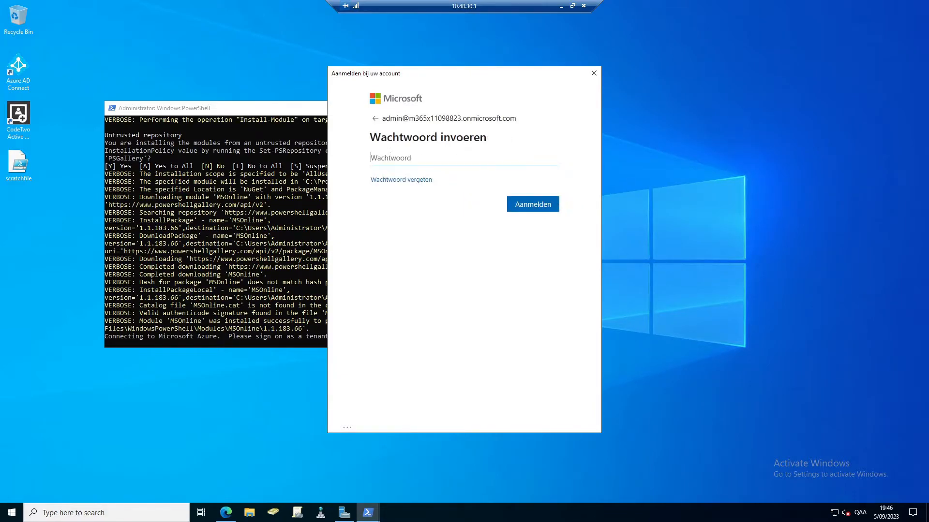
{"action": "key", "text": "ctrl+v"}
{"action": "left_click", "coordinate": [533, 204]}
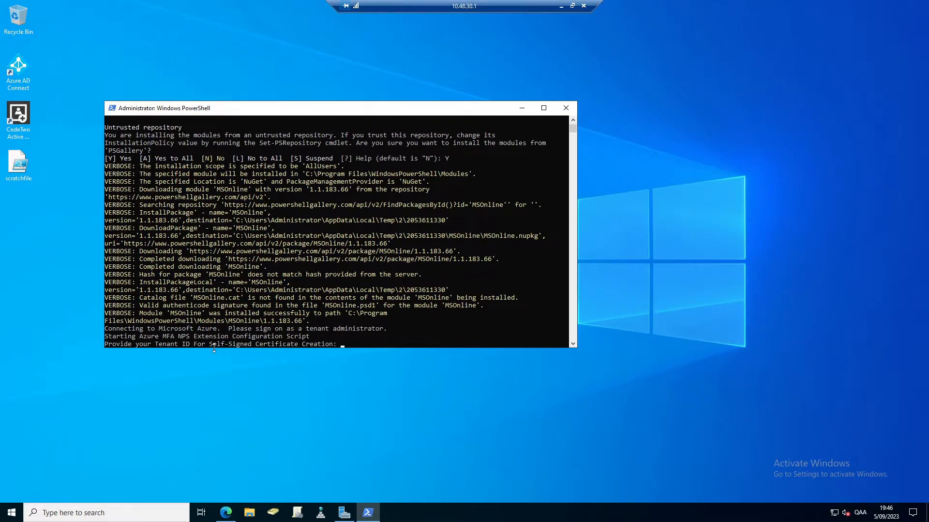
Enter the Tenant ID copied from the Azure portal and let the configuration script finish.
{"action": "left_click", "coordinate": [153, 344]}
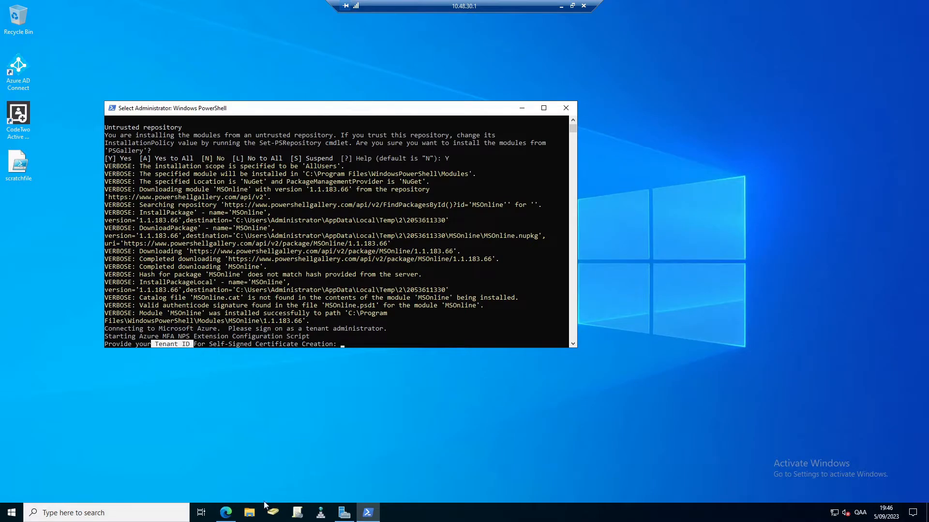
{"action": "mouse_move", "coordinate": [226, 513]}
{"action": "left_click", "coordinate": [201, 481]}
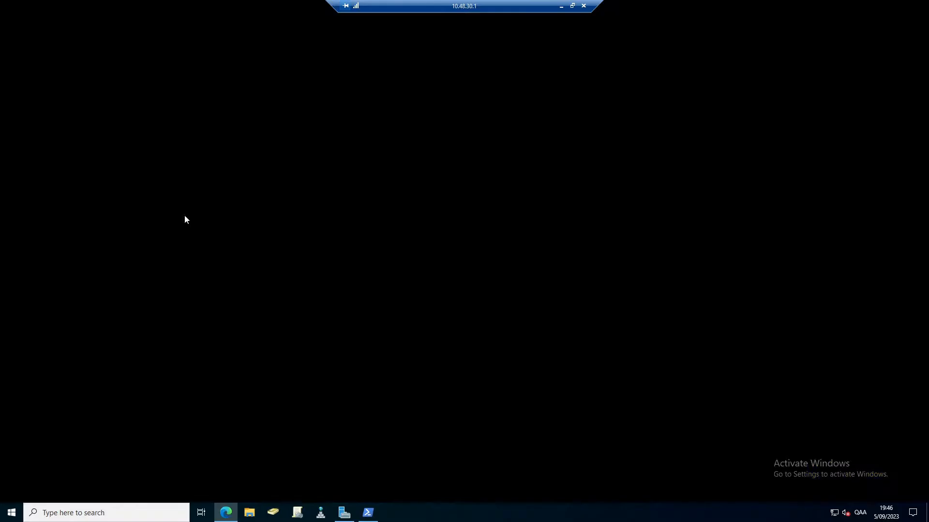
{"action": "left_click", "coordinate": [125, 8]}
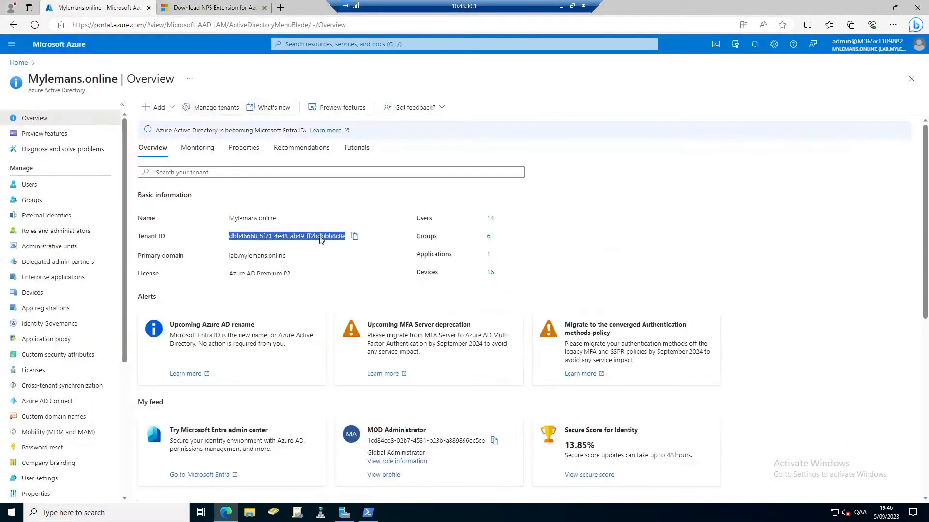
{"action": "left_click", "coordinate": [356, 238]}
{"action": "left_click", "coordinate": [367, 513]}
{"action": "right_click", "coordinate": [379, 341]}
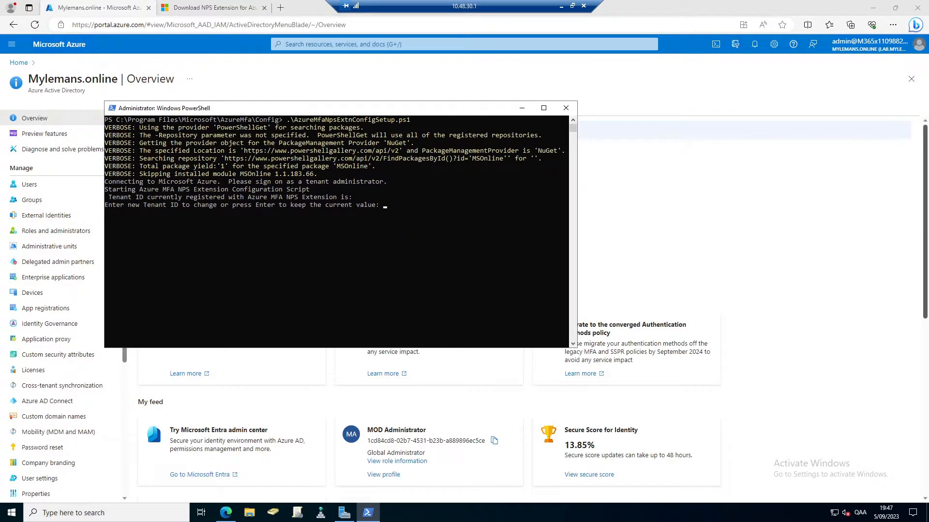
{"action": "right_click", "coordinate": [452, 211]}
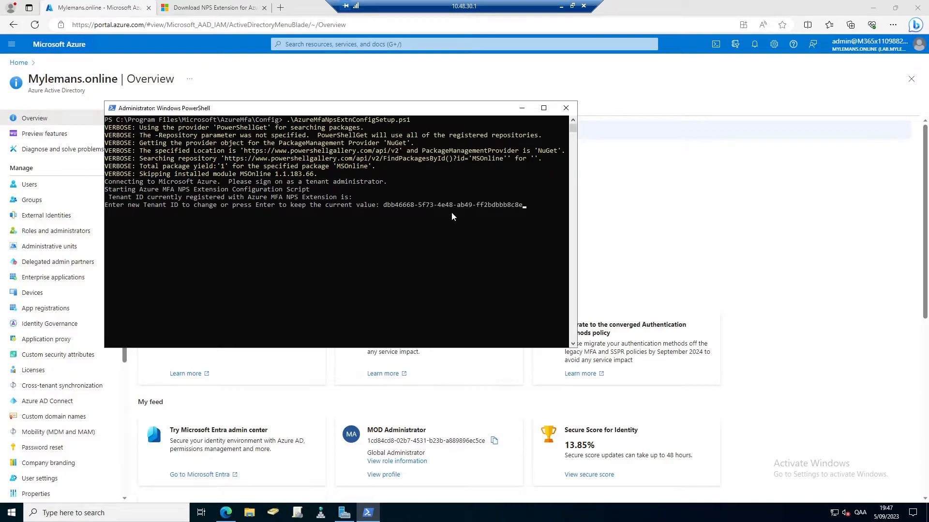
{"action": "key", "text": "Return"}
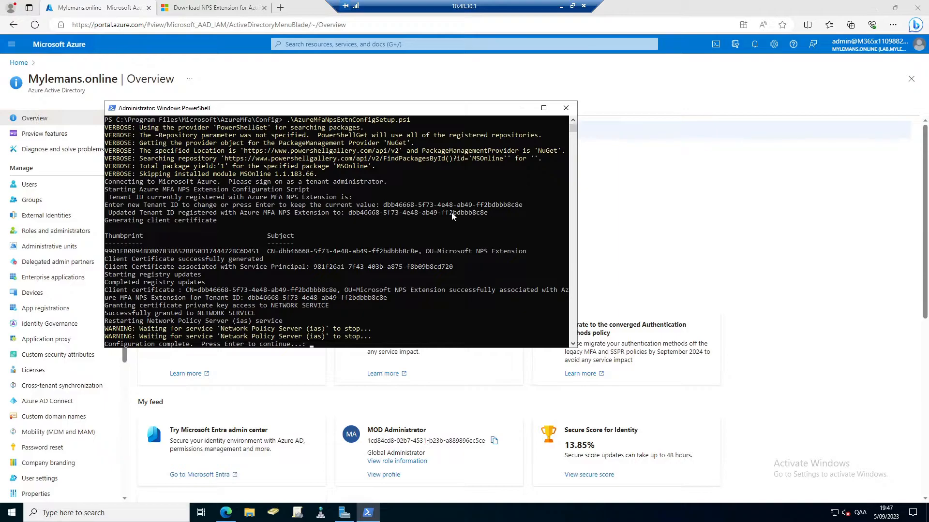
{"action": "key", "text": "Return"}
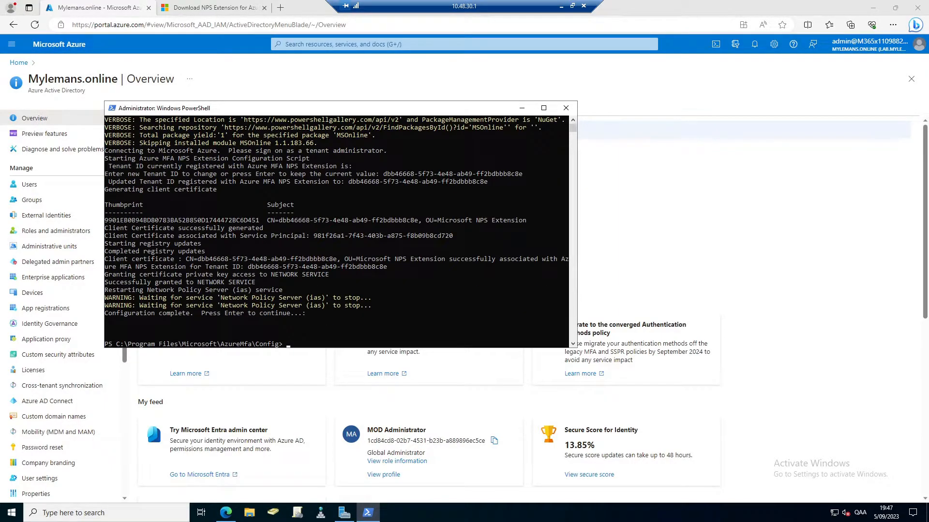
Run ipconfig and copy the server's IPv4 address 10.48.30.1.
{"action": "left_click", "coordinate": [297, 344]}
{"action": "type", "text": "ipconfig"}
{"action": "key", "text": "Return"}
{"action": "left_click_drag", "start_coordinate": [252, 321], "coordinate": [293, 322]}
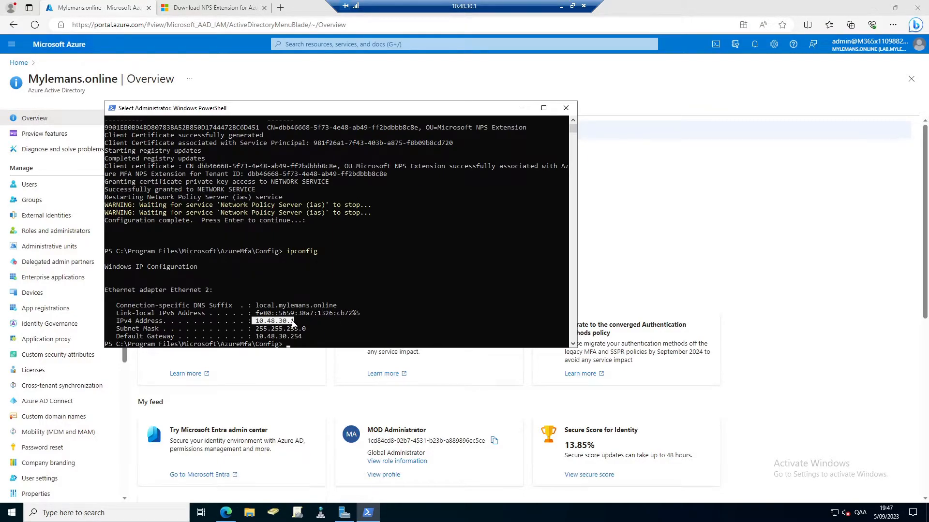
{"action": "right_click", "coordinate": [293, 323]}
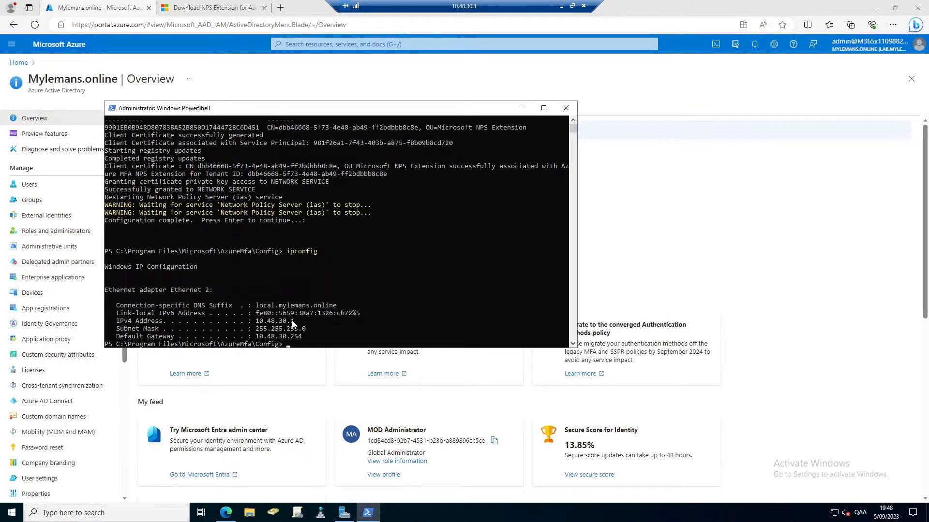
{"action": "left_click", "coordinate": [339, 514]}
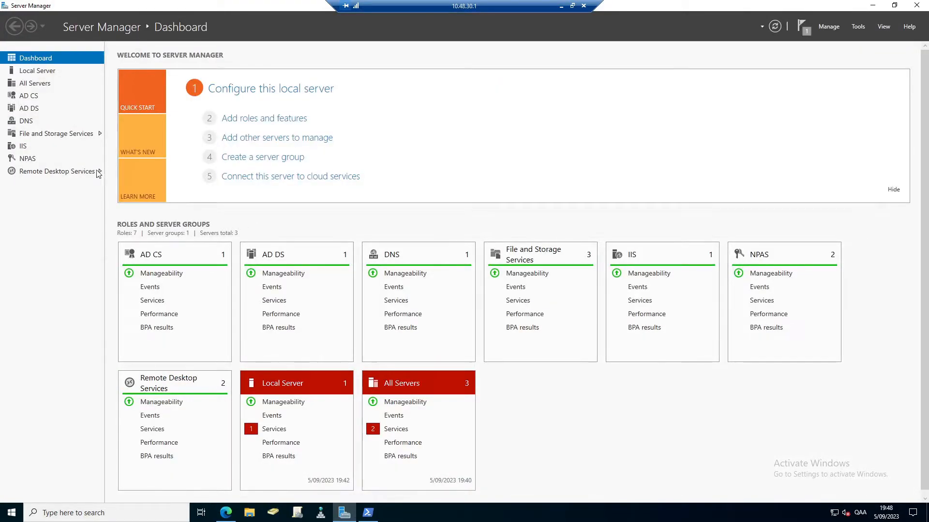
Connect to RDGW by Remote Desktop from All Servers, signing in as administrator.
{"action": "left_click", "coordinate": [33, 83]}
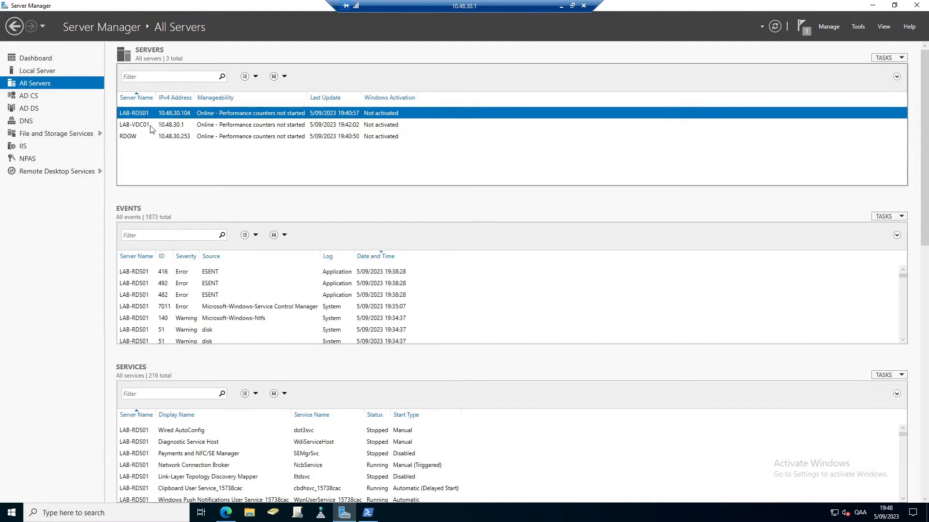
{"action": "left_click", "coordinate": [128, 137]}
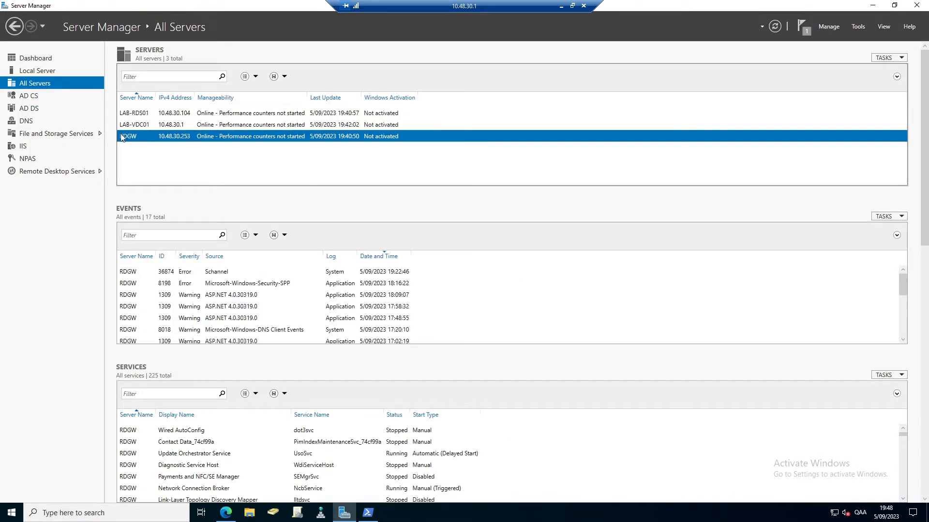
{"action": "right_click", "coordinate": [127, 137]}
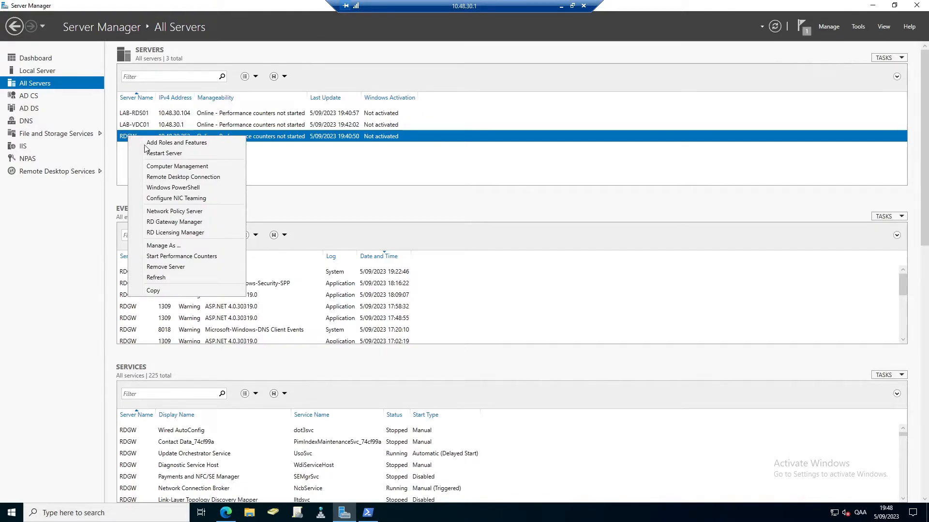
{"action": "left_click", "coordinate": [183, 177]}
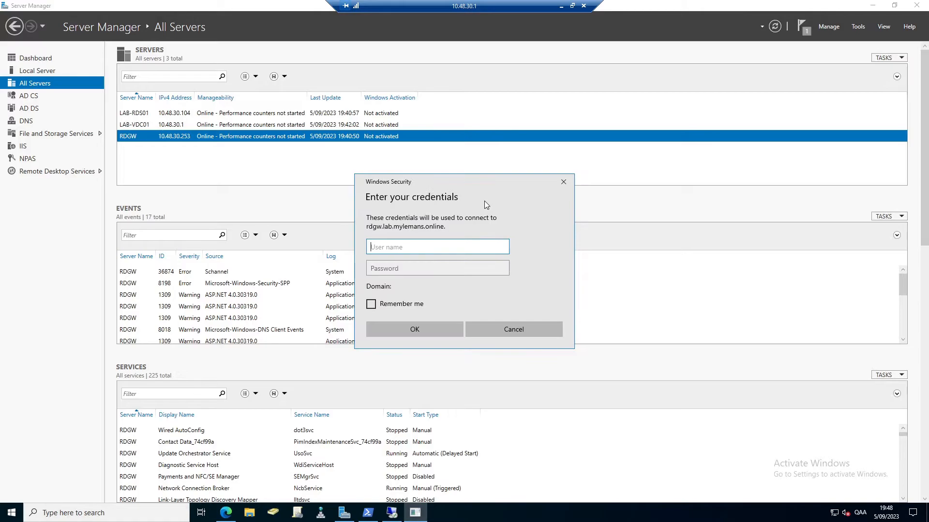
{"action": "type", "text": "administrator"}
{"action": "key", "text": "Tab"}
{"action": "type", "text": "**********"}
{"action": "key", "text": "Return"}
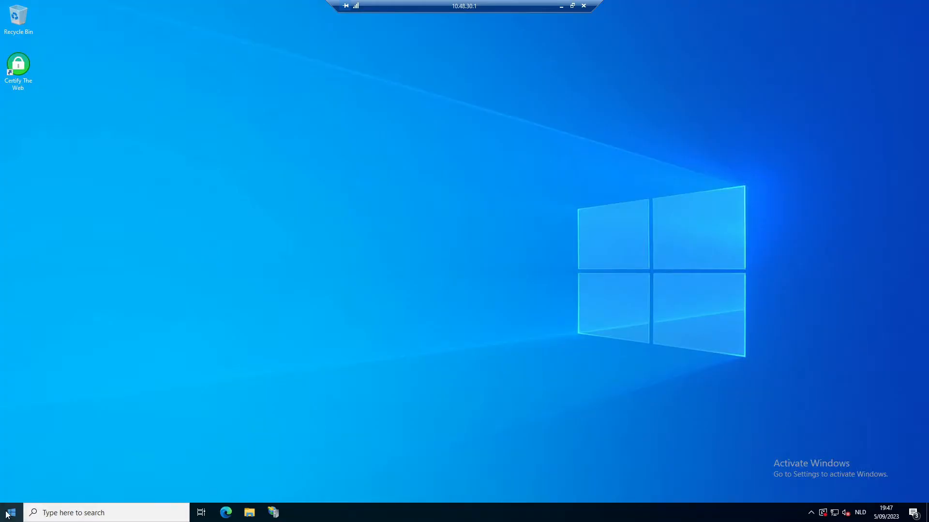
Open Remote Desktop Gateway Manager via Windows Administrative Tools > Remote Desktop Services.
{"action": "left_click", "coordinate": [8, 514]}
{"action": "left_click", "coordinate": [185, 297]}
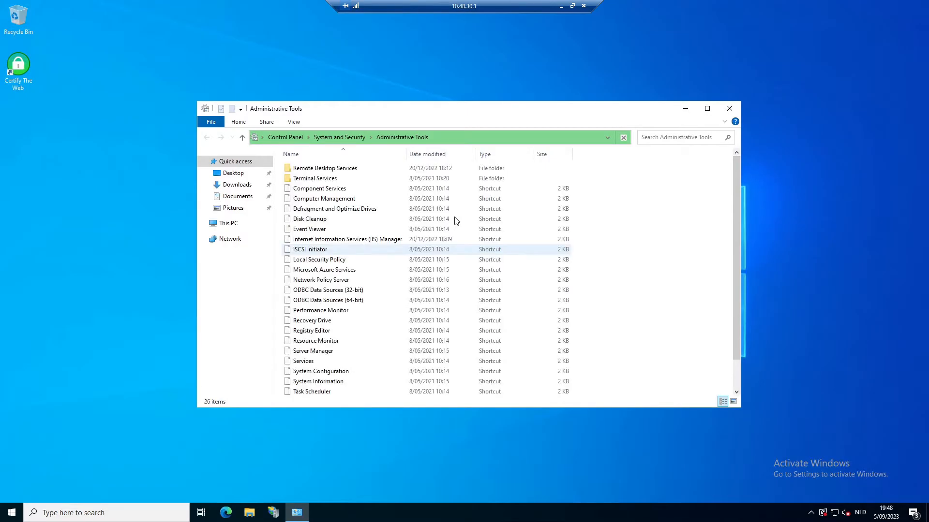
{"action": "left_click", "coordinate": [324, 170]}
{"action": "double_click", "coordinate": [324, 169]}
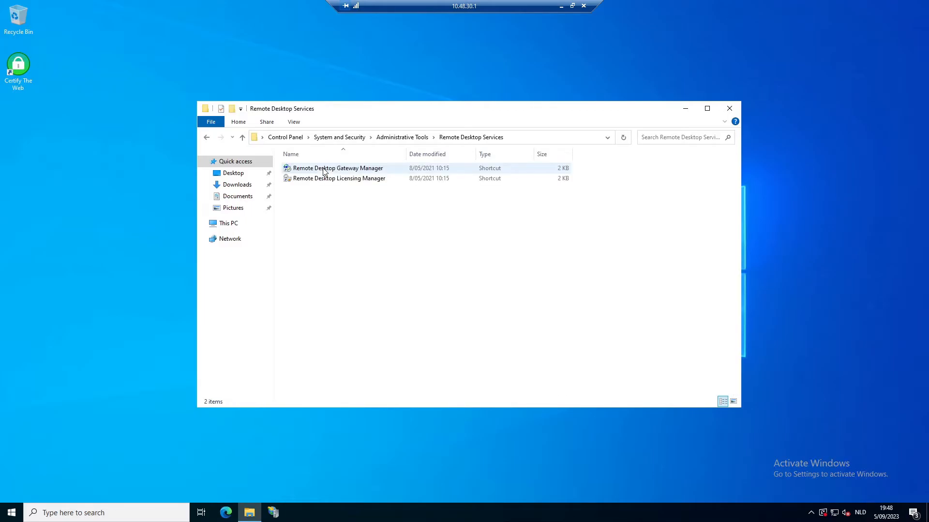
{"action": "left_click", "coordinate": [324, 170]}
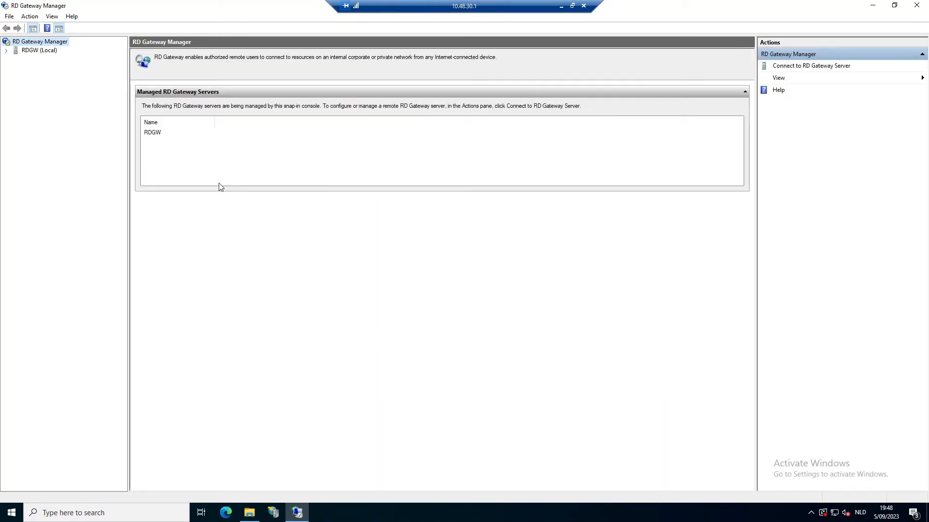
Set the RDGW RD CAP store to central NPS server 10.48.30.1 and add it.
{"action": "left_click", "coordinate": [34, 51]}
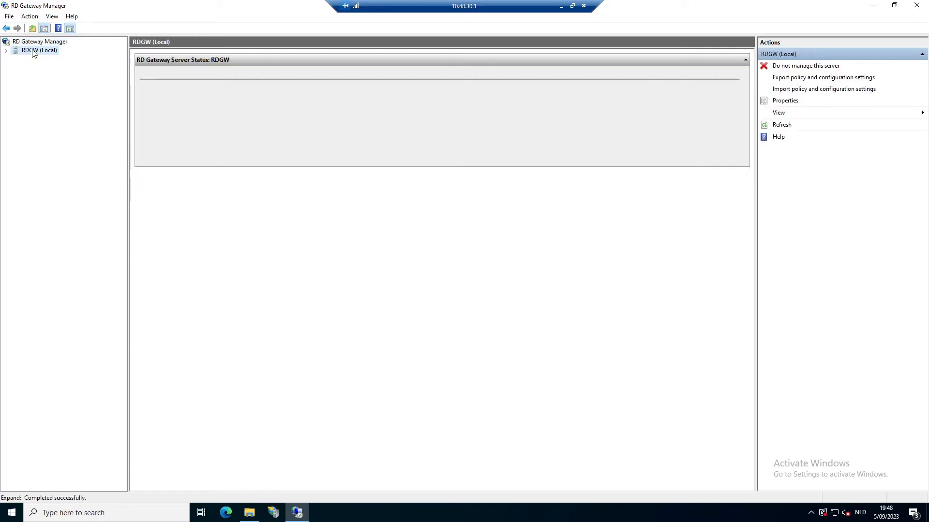
{"action": "right_click", "coordinate": [32, 50]}
{"action": "left_click", "coordinate": [73, 90]}
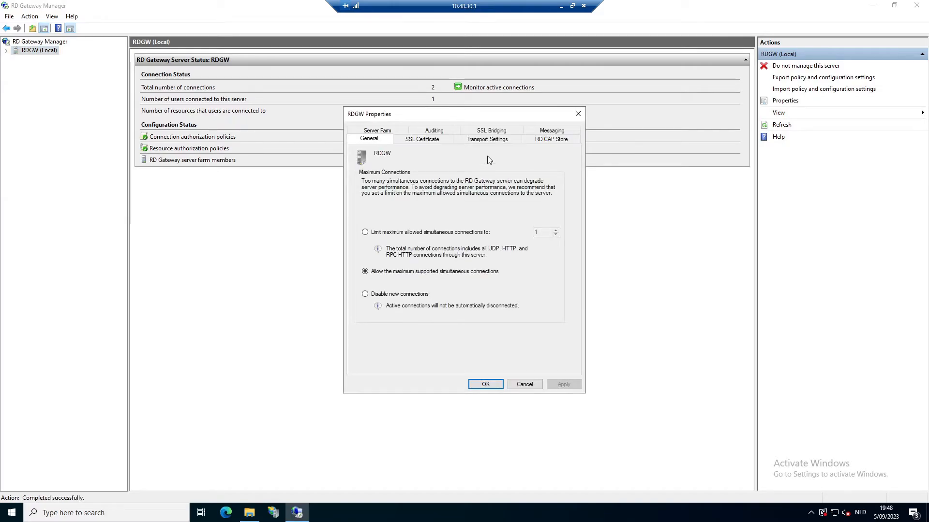
{"action": "left_click", "coordinate": [541, 141]}
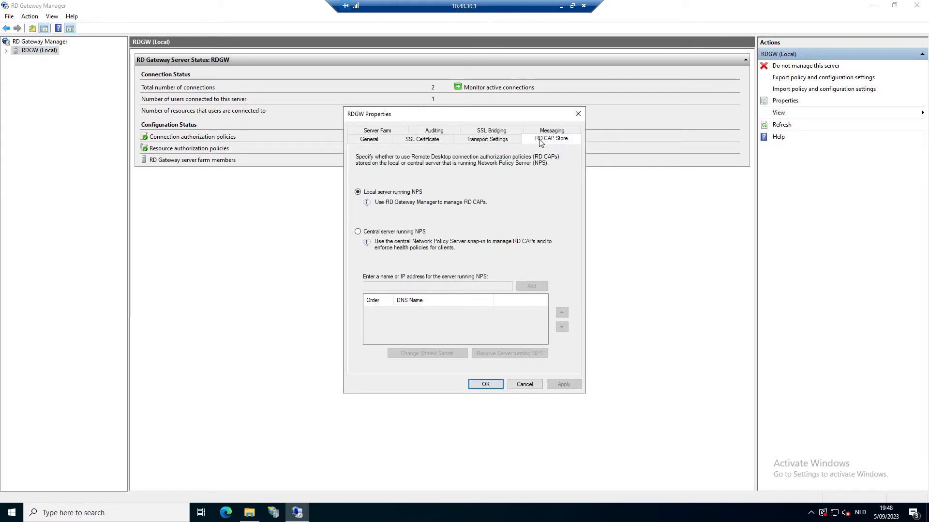
{"action": "left_click", "coordinate": [358, 232]}
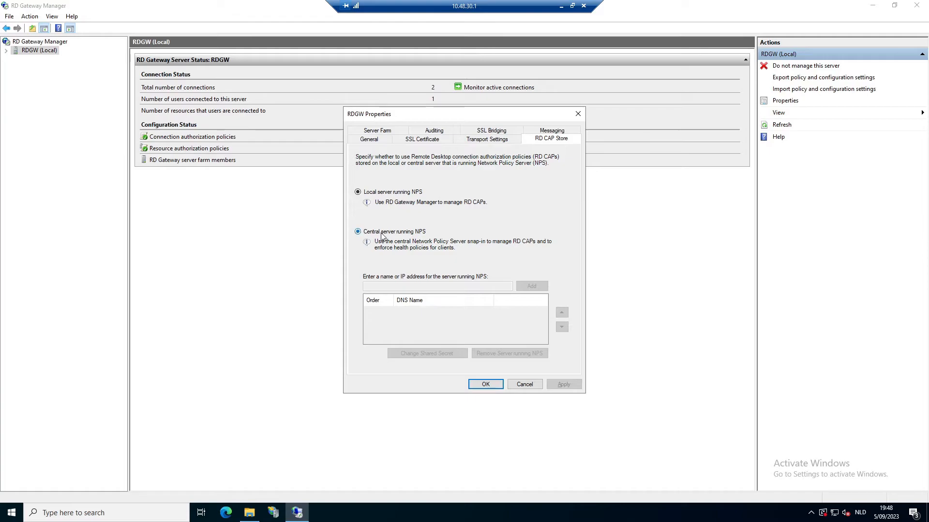
{"action": "left_click", "coordinate": [391, 285]}
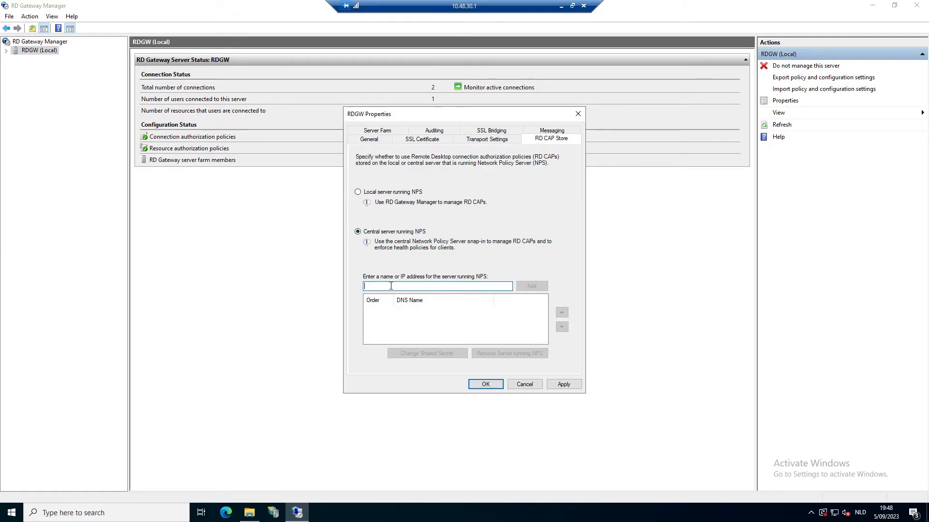
{"action": "type", "text": "10.48.30.1"}
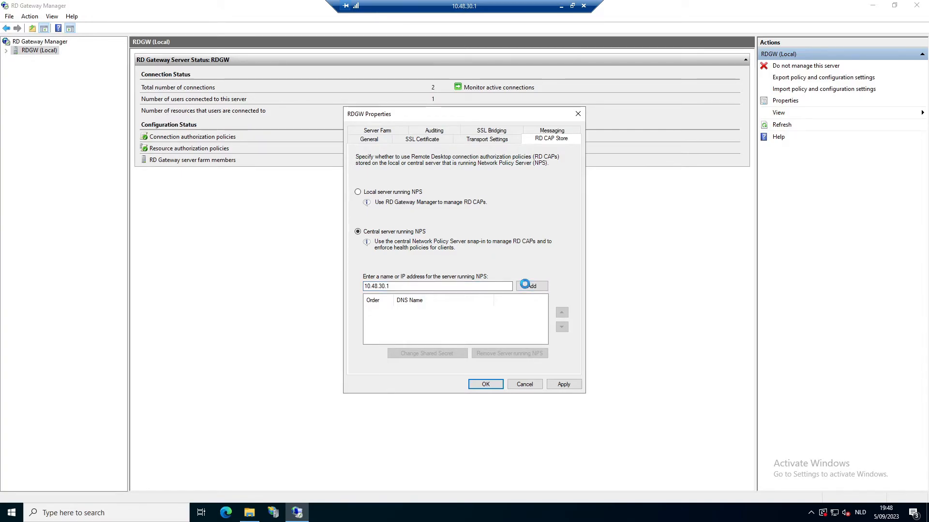
{"action": "left_click", "coordinate": [527, 288]}
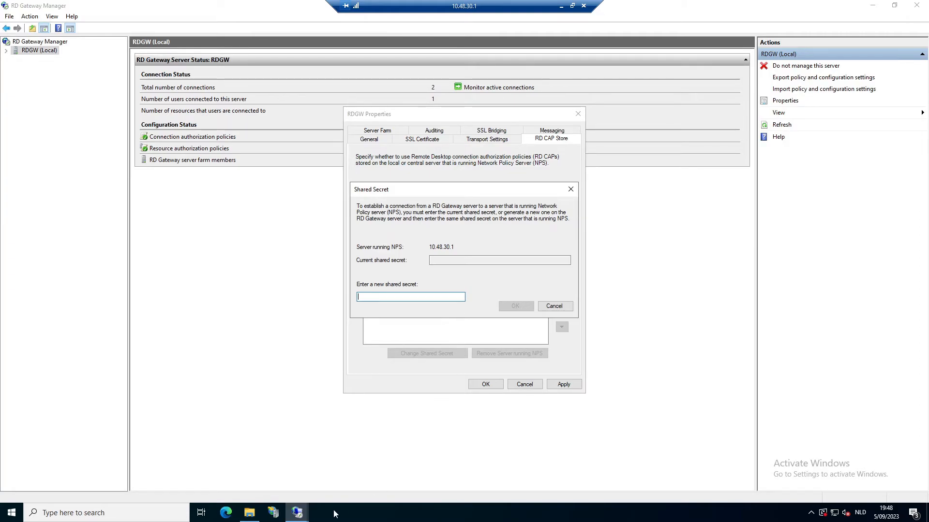
Generate a new GUID with new-guid in PowerShell and copy it.
{"action": "right_click", "coordinate": [14, 514]}
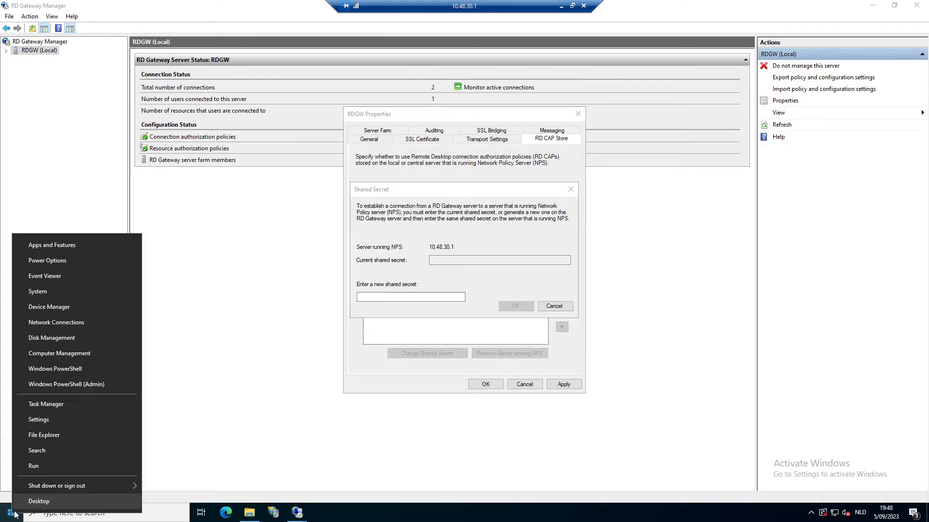
{"action": "left_click", "coordinate": [70, 369]}
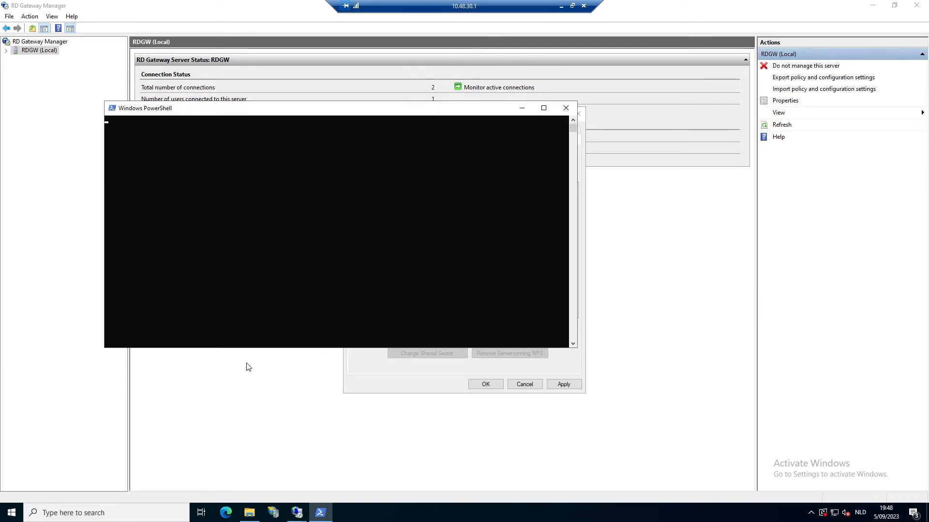
{"action": "type", "text": "new-guid"}
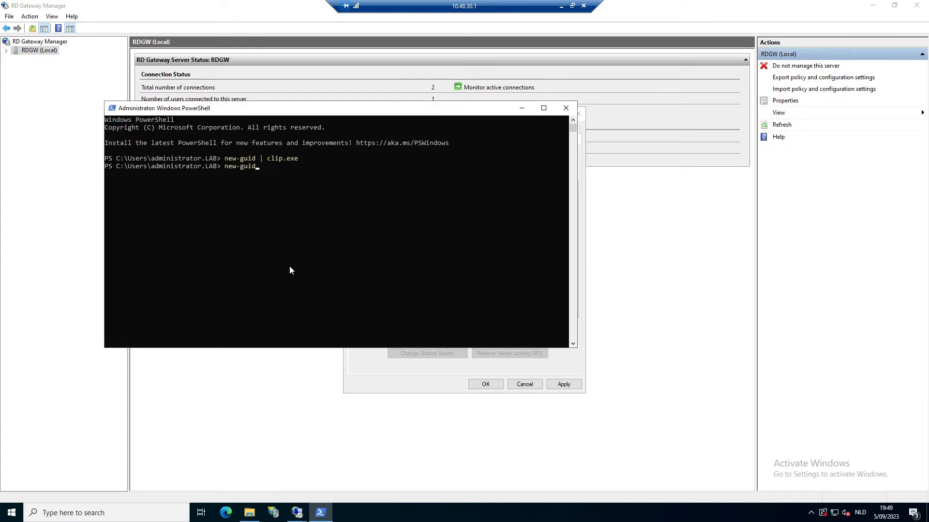
{"action": "key", "text": "Return"}
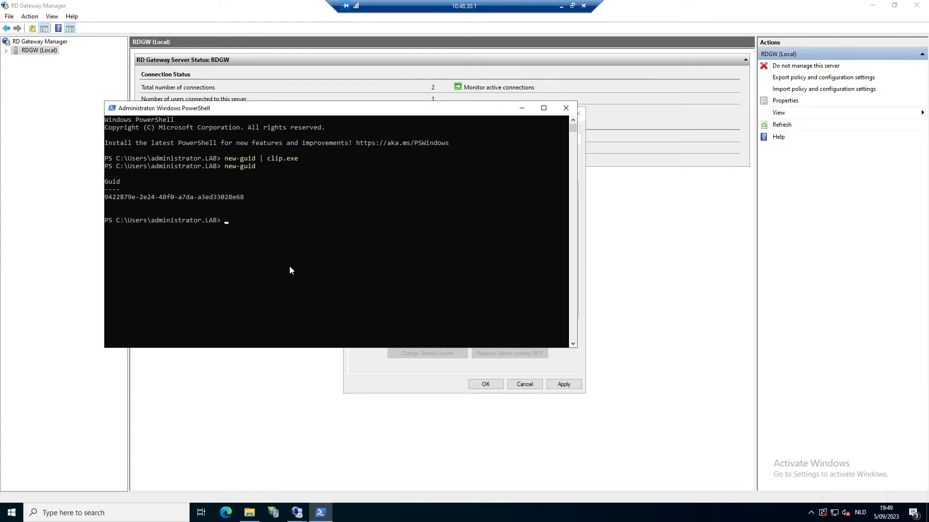
{"action": "left_click_drag", "start_coordinate": [108, 199], "coordinate": [241, 201]}
{"action": "right_click", "coordinate": [242, 201]}
Use the GUID as the shared secret for 10.48.30.1 and apply the RDGW properties.
{"action": "left_click", "coordinate": [393, 374]}
{"action": "key", "text": "ctrl+v"}
{"action": "left_click", "coordinate": [511, 309]}
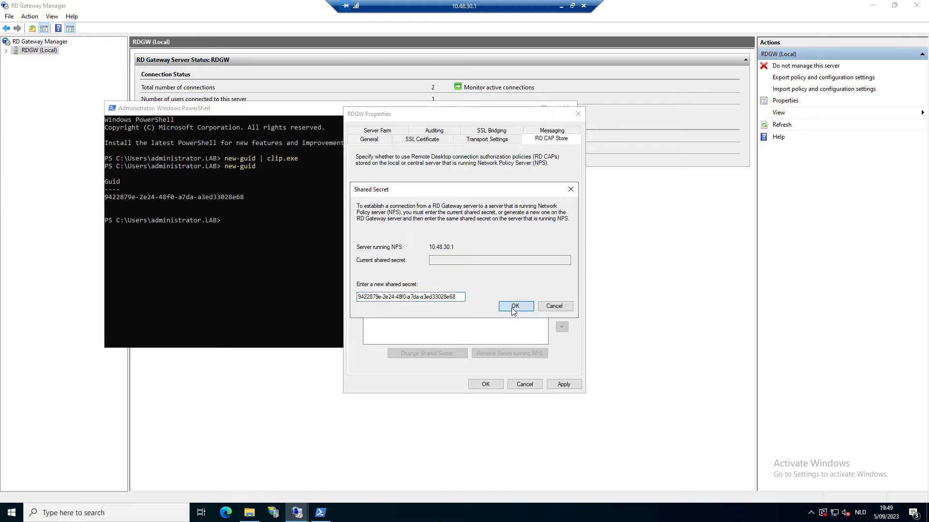
{"action": "left_click", "coordinate": [561, 384]}
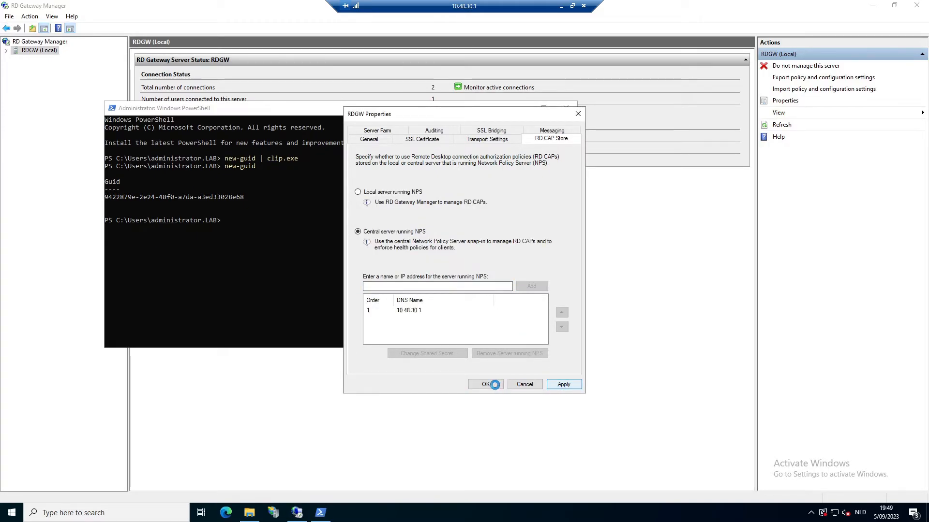
{"action": "left_click", "coordinate": [479, 390]}
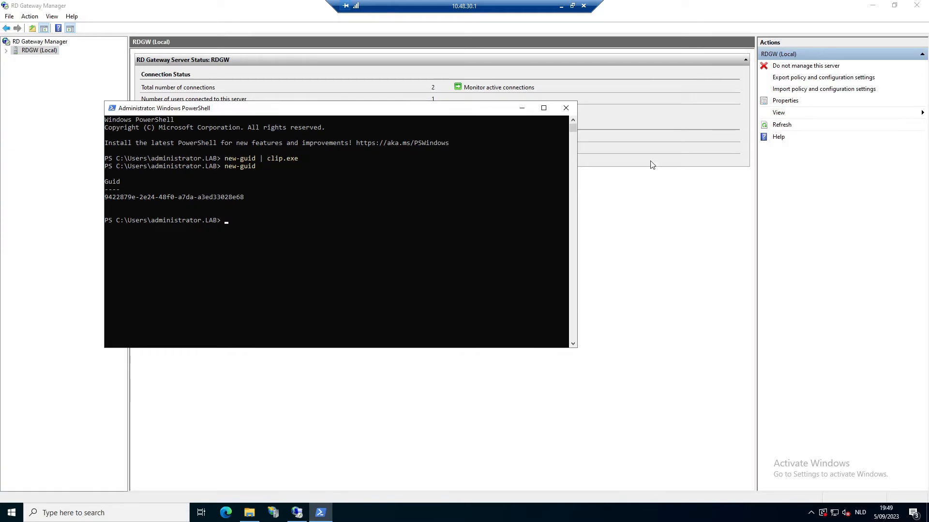
Close PowerShell and start the Network Policy Server console from Administrative Tools.
{"action": "left_click", "coordinate": [565, 110]}
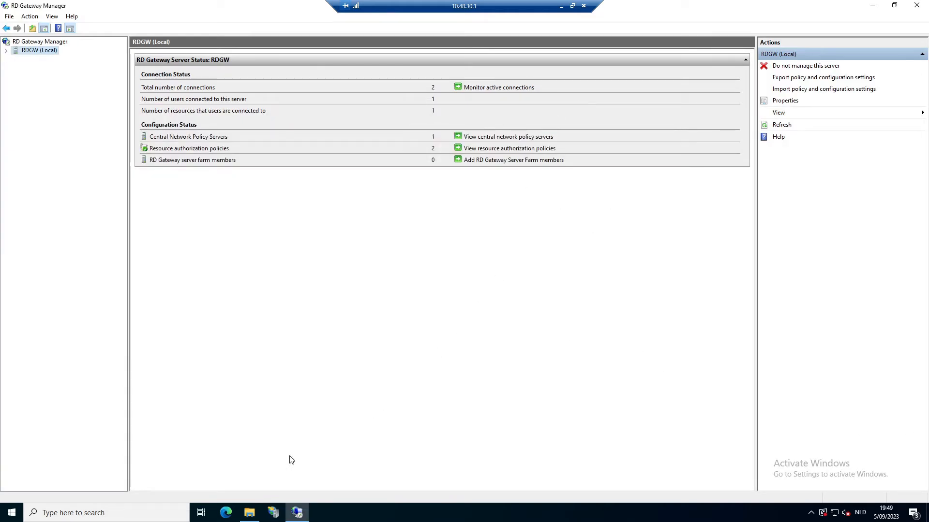
{"action": "mouse_move", "coordinate": [246, 517]}
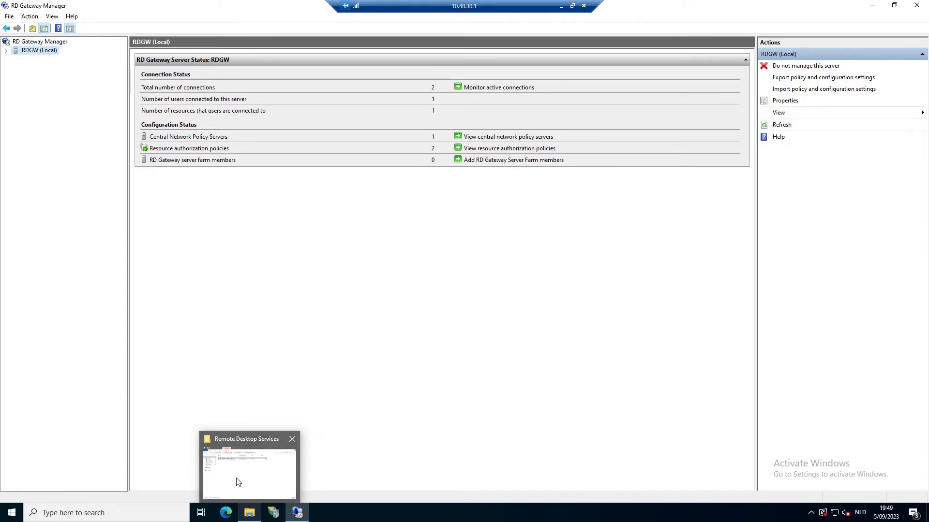
{"action": "left_click", "coordinate": [237, 482]}
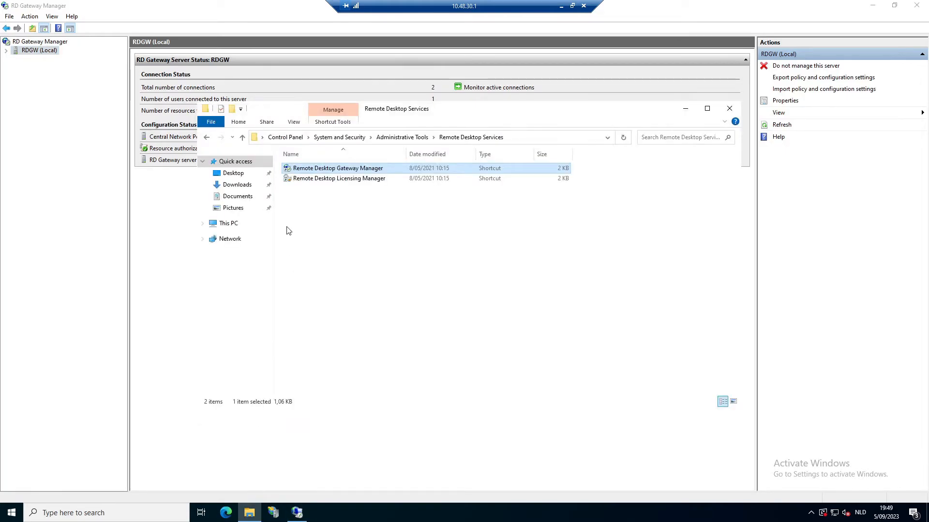
{"action": "left_click", "coordinate": [398, 138]}
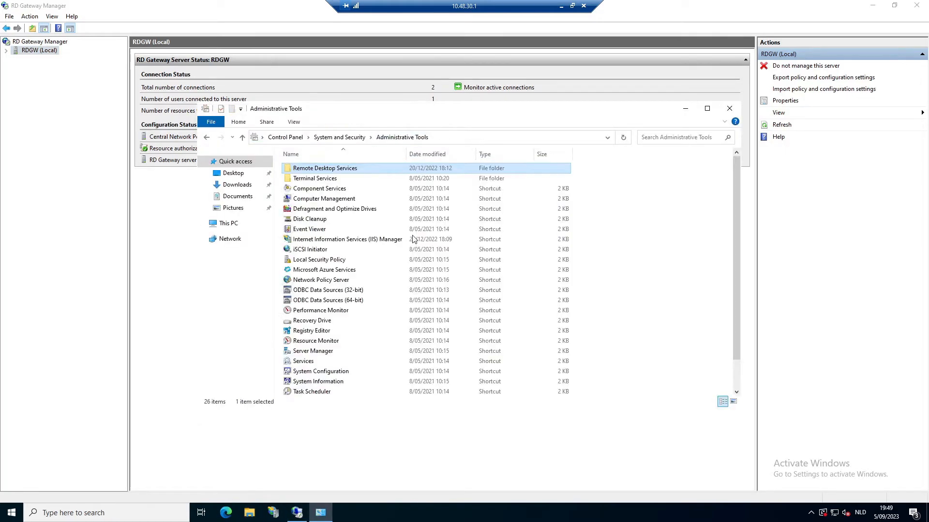
{"action": "left_click", "coordinate": [344, 283]}
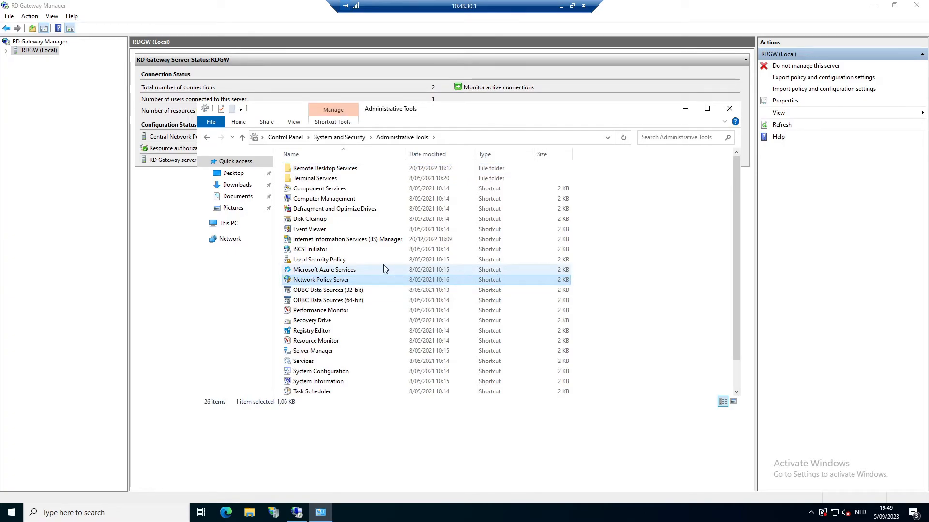
{"action": "key", "text": "Return"}
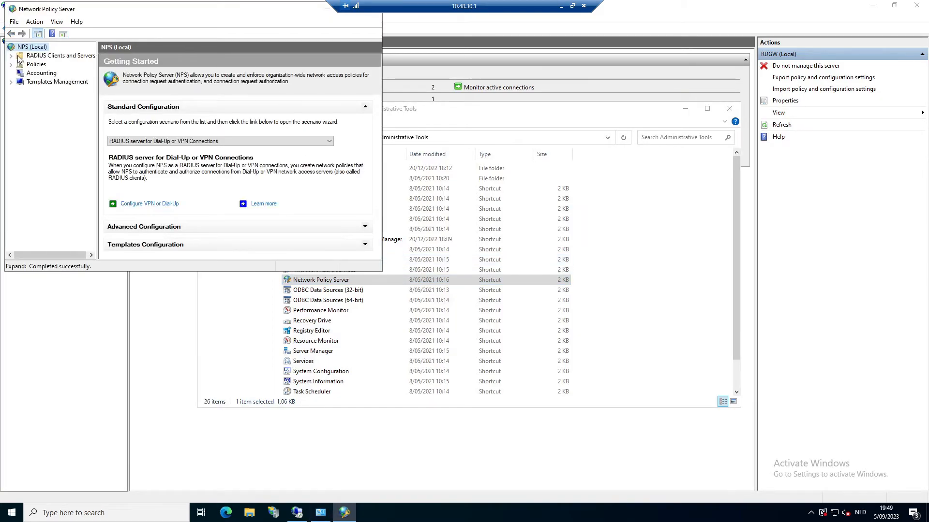
Edit the 10.48.30.1 server entry in the TS GATEWAY SERVER GROUP properties.
{"action": "left_click", "coordinate": [10, 56]}
{"action": "left_click", "coordinate": [64, 73]}
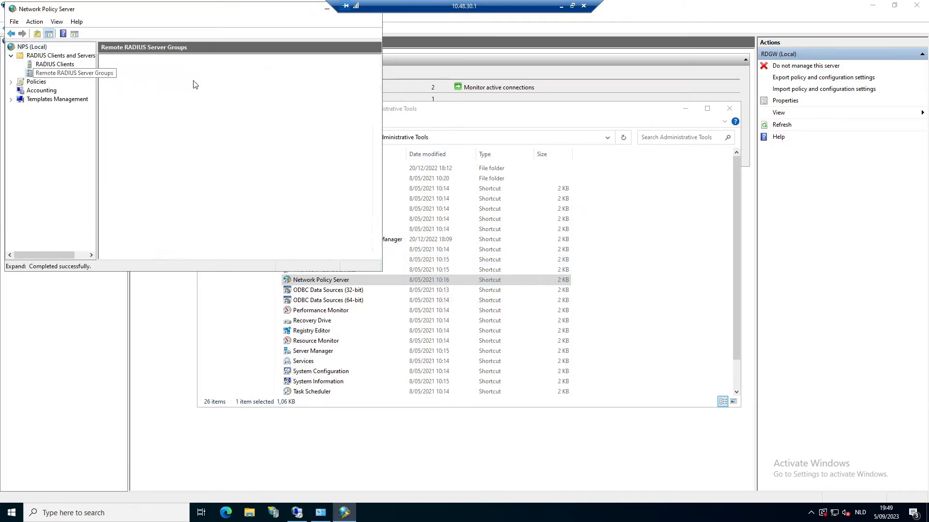
{"action": "double_click", "coordinate": [285, 13]}
{"action": "double_click", "coordinate": [141, 96]}
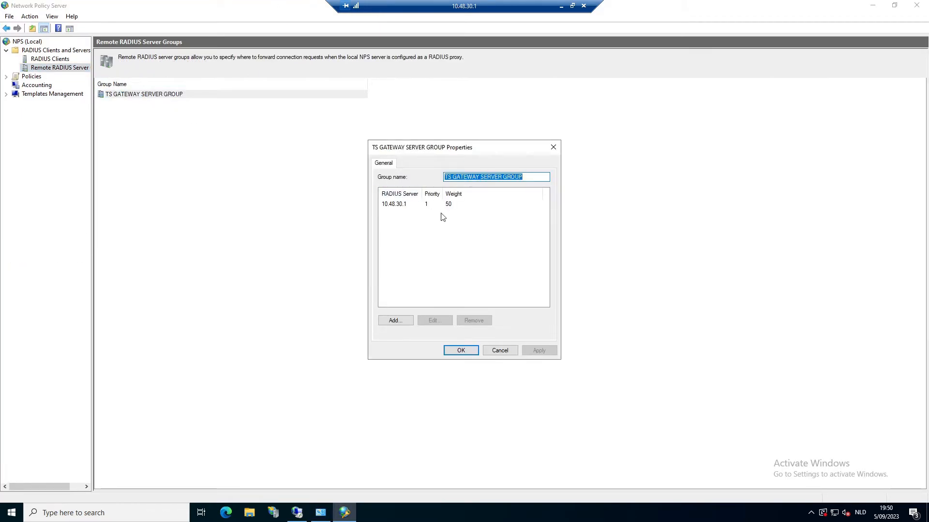
{"action": "left_click", "coordinate": [398, 205]}
{"action": "left_click", "coordinate": [441, 321]}
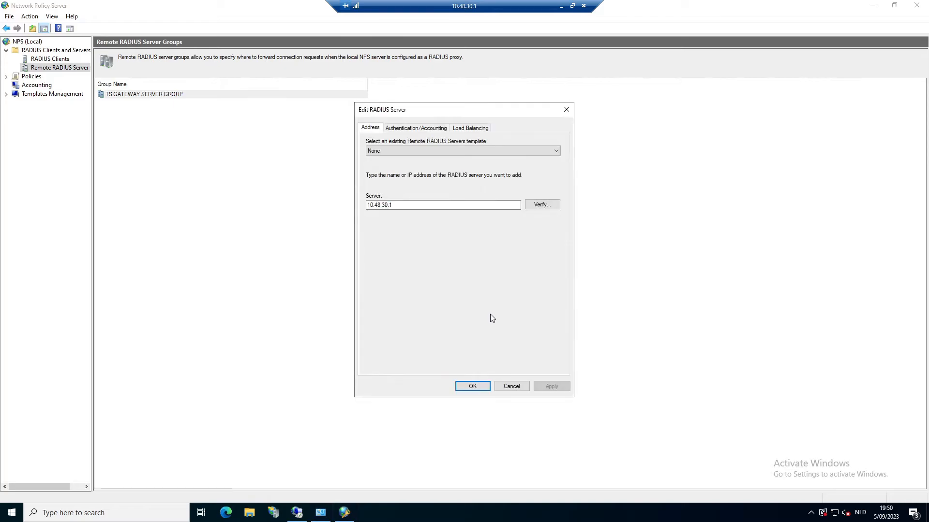
Set both Load Balancing timeouts to 60 seconds and save the group properties.
{"action": "left_click", "coordinate": [478, 128]}
{"action": "double_click", "coordinate": [535, 274]}
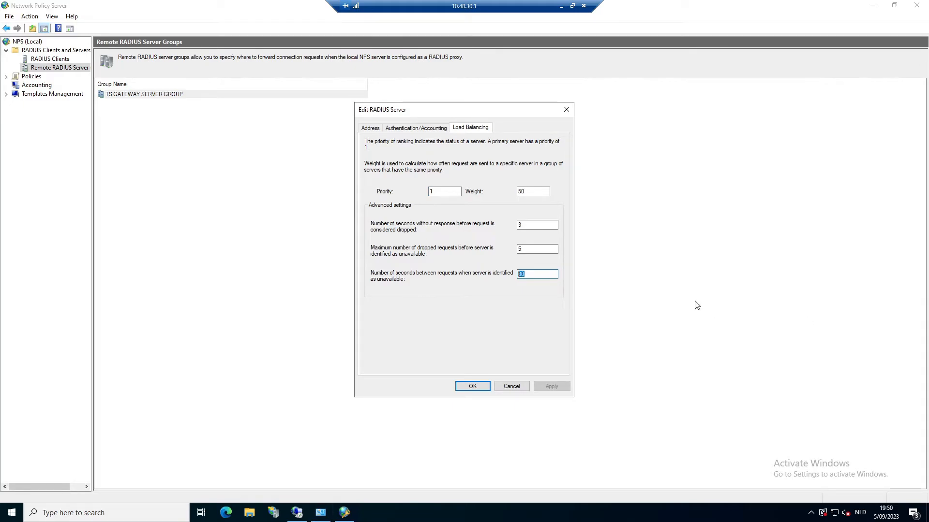
{"action": "type", "text": "60"}
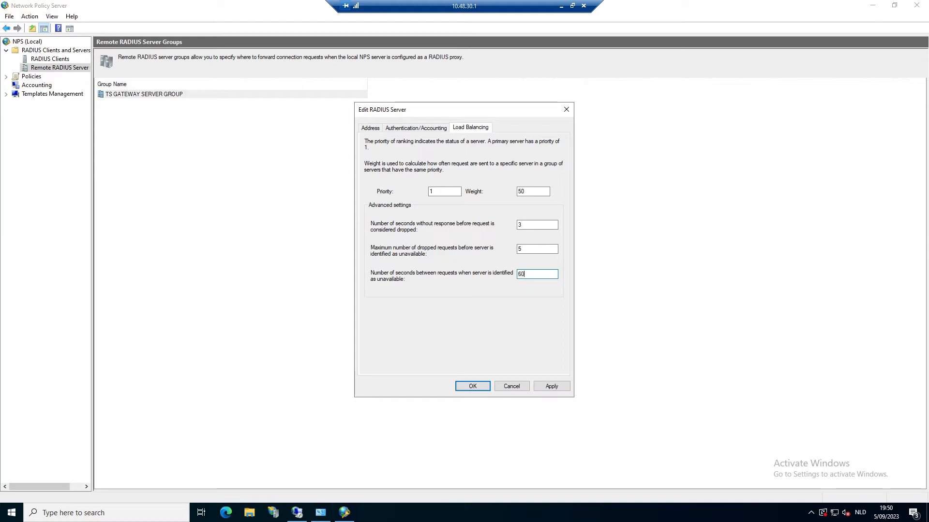
{"action": "double_click", "coordinate": [532, 226]}
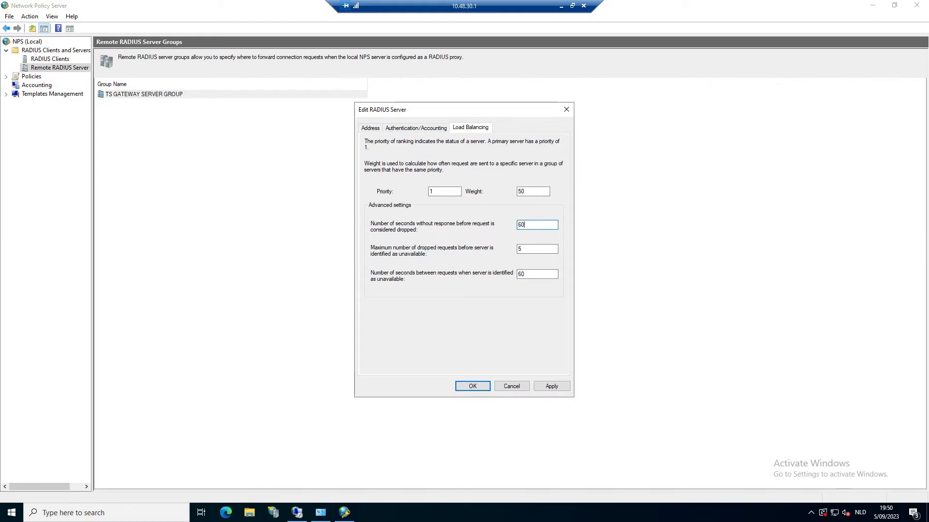
{"action": "left_click", "coordinate": [486, 389]}
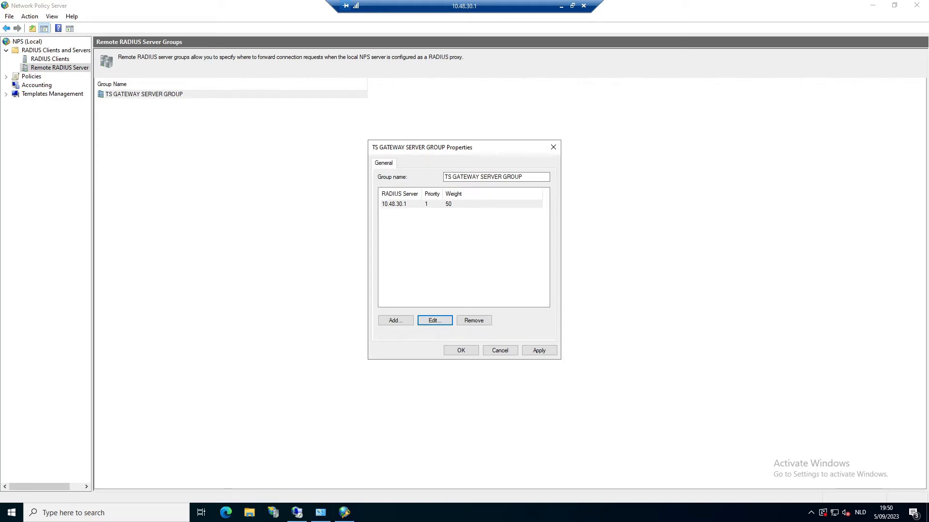
{"action": "left_click", "coordinate": [457, 352]}
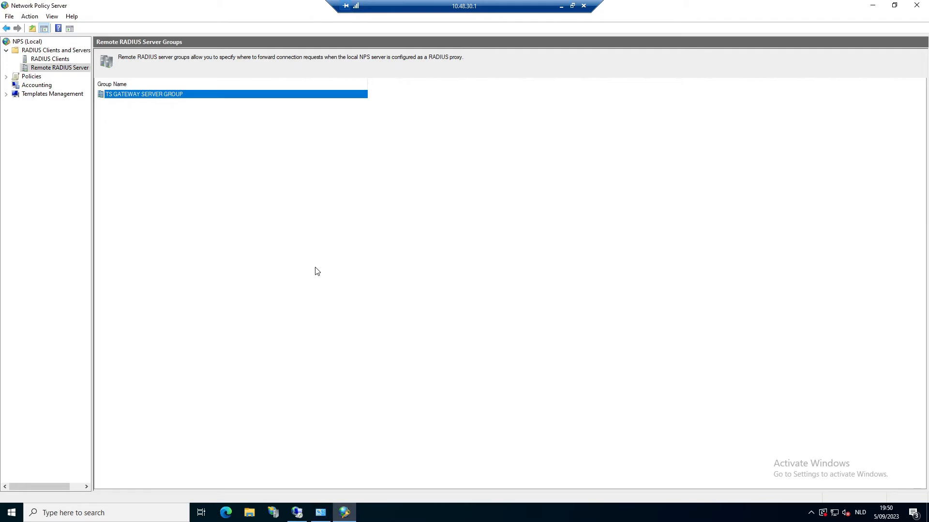
Duplicate the TS GATEWAY AUTHORIZATION POLICY under Connection Request Policies.
{"action": "left_click", "coordinate": [5, 76]}
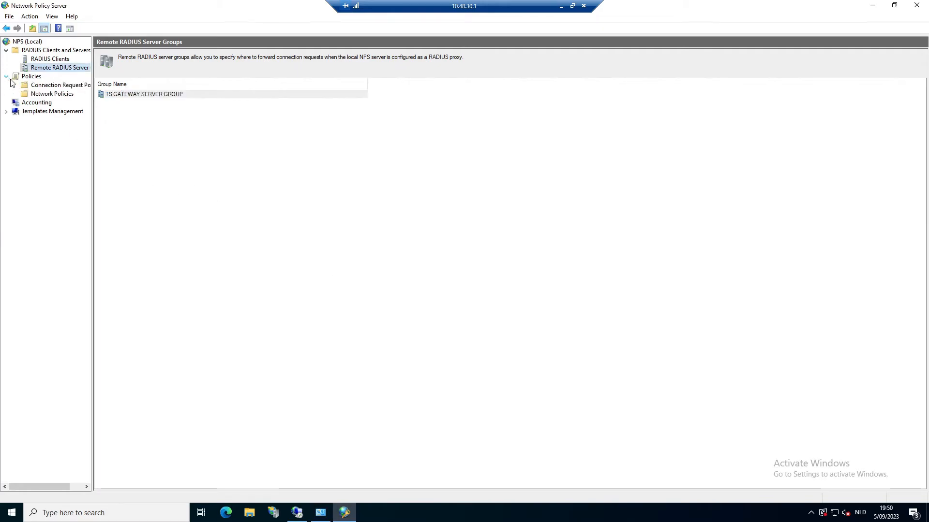
{"action": "left_click", "coordinate": [51, 86]}
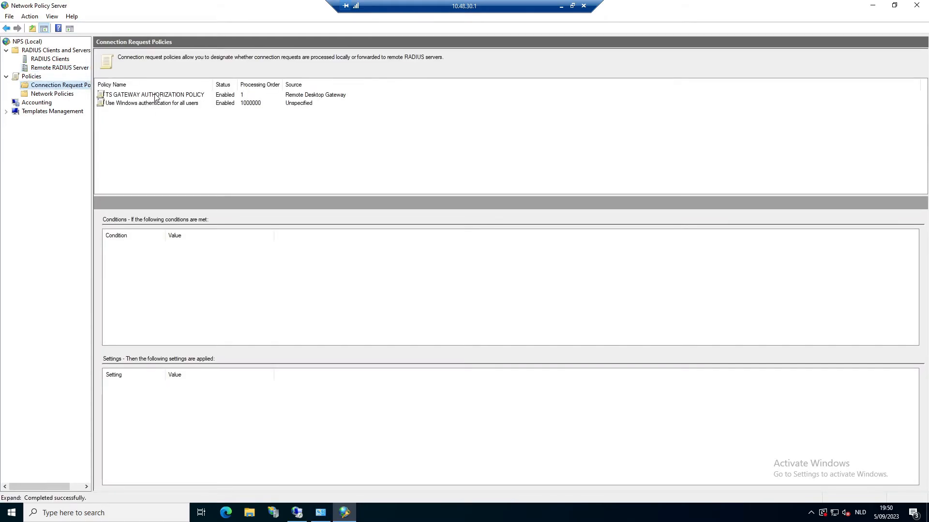
{"action": "left_click", "coordinate": [155, 97]}
{"action": "right_click", "coordinate": [156, 97]}
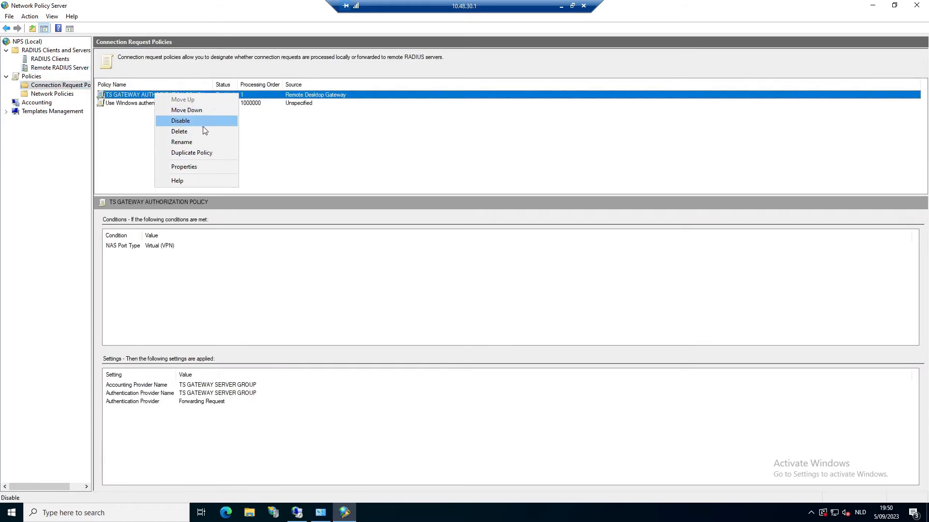
{"action": "right_click", "coordinate": [133, 97]}
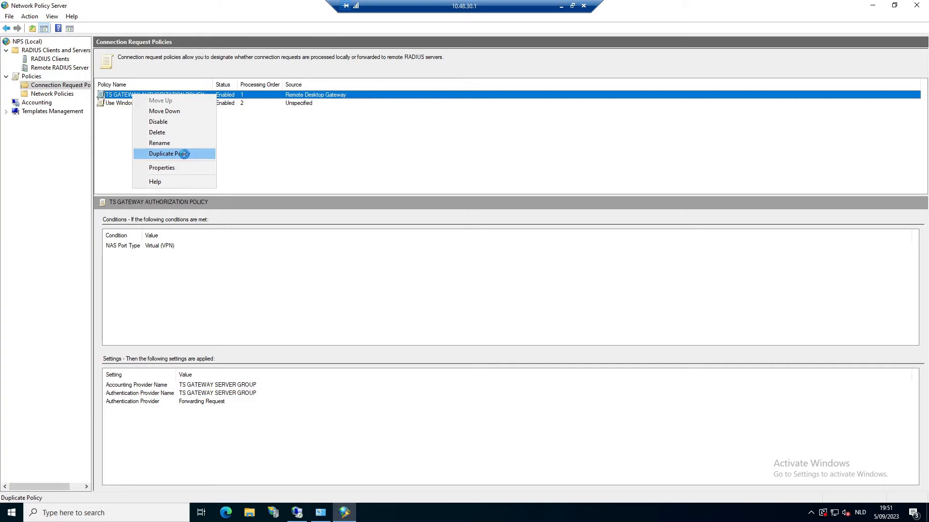
{"action": "left_click", "coordinate": [184, 153]}
Move the copied policy up twice to processing order 1.
{"action": "left_click", "coordinate": [141, 113]}
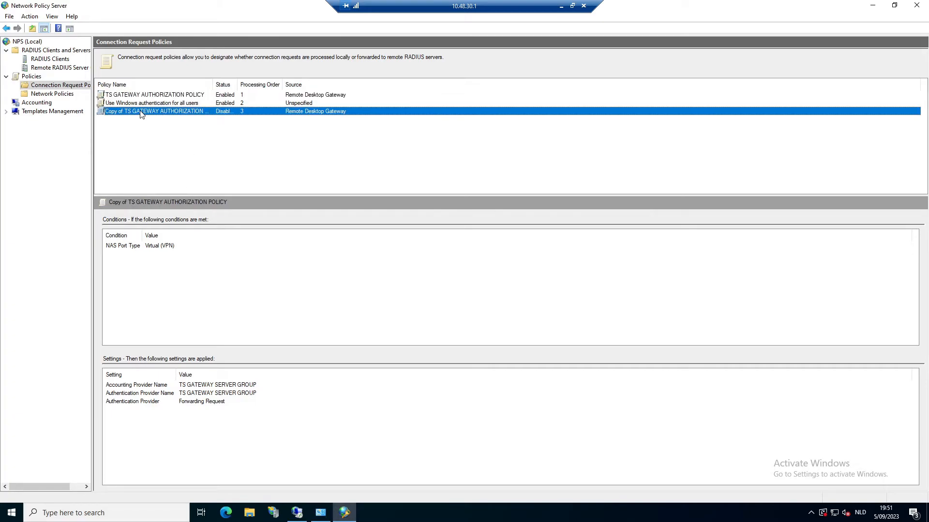
{"action": "right_click", "coordinate": [141, 113]}
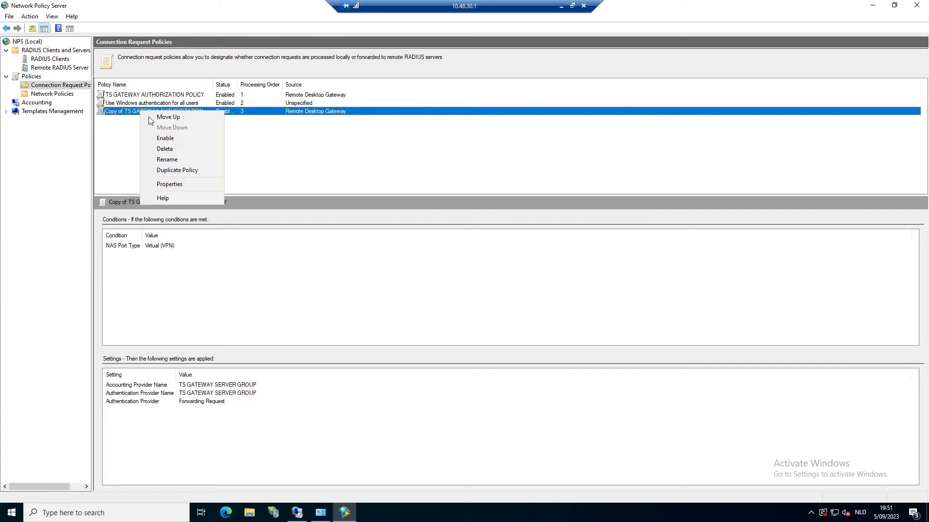
{"action": "left_click", "coordinate": [179, 117]}
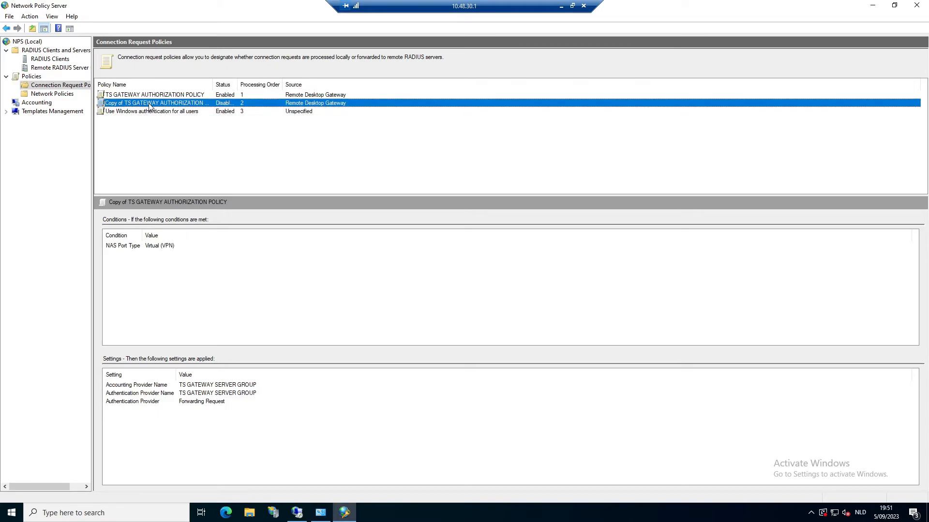
{"action": "right_click", "coordinate": [127, 103]}
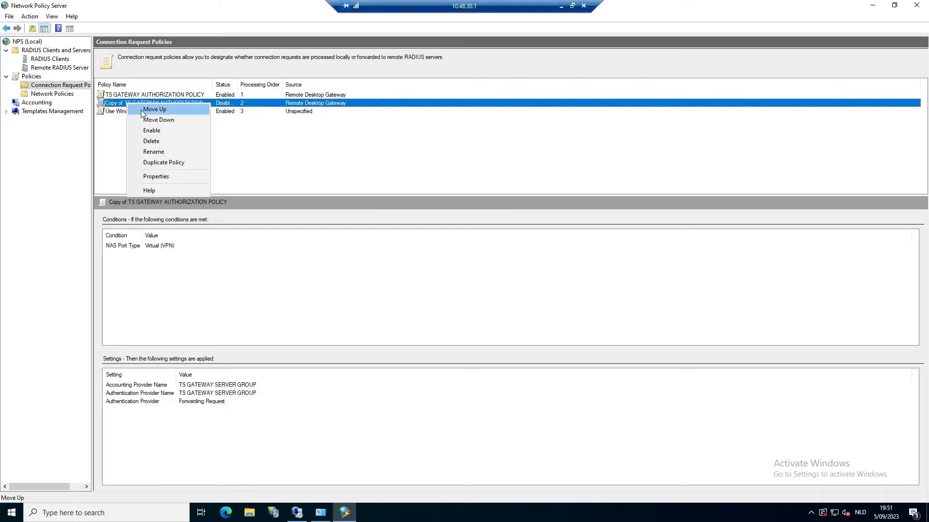
{"action": "left_click", "coordinate": [141, 110]}
Replace the Copy of prefix with MFA to name it MFA TS GATEWAY AUTHORIZATION POLICY.
{"action": "left_click", "coordinate": [129, 95]}
{"action": "left_click_drag", "start_coordinate": [127, 95], "coordinate": [89, 99]}
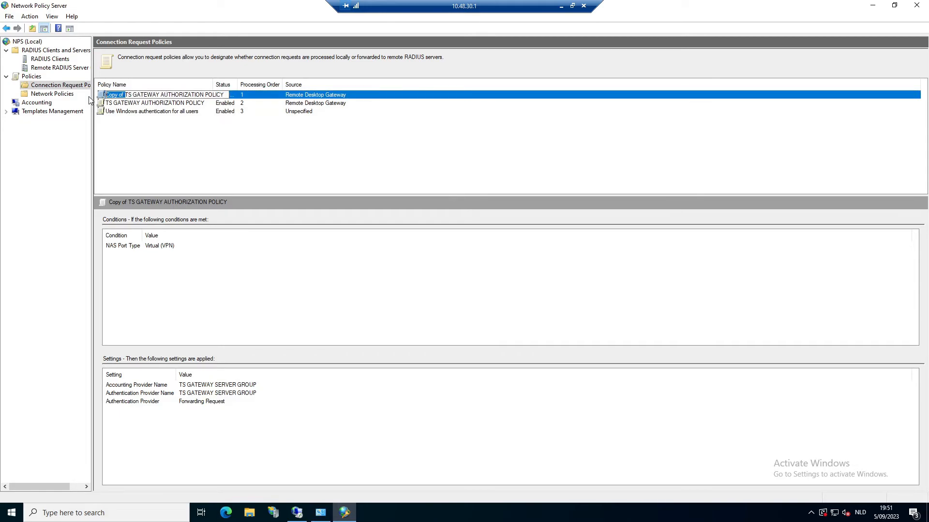
{"action": "type", "text": "MFA"}
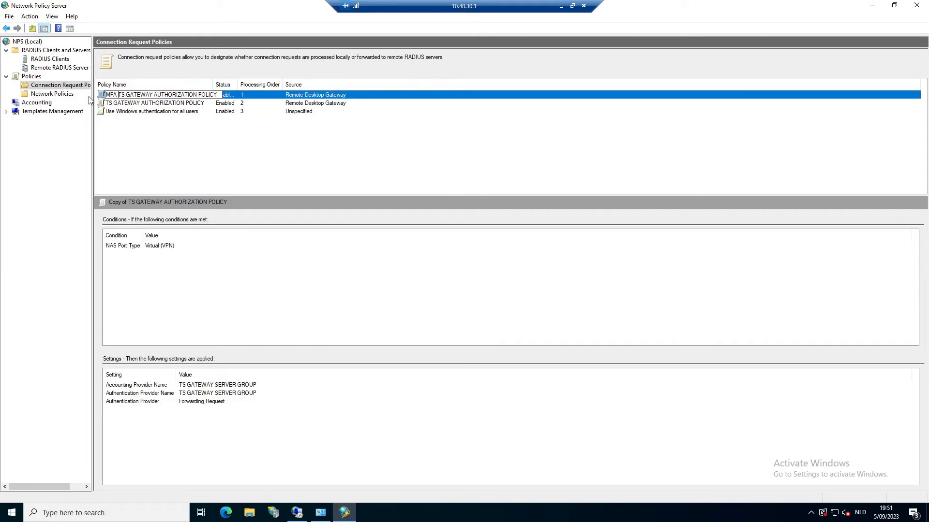
{"action": "key", "text": "Return"}
Enable the MFA TS GATEWAY AUTHORIZATION POLICY and confirm it forwards to TS GATEWAY SERVER GROUP.
{"action": "right_click", "coordinate": [119, 94]}
{"action": "left_click", "coordinate": [160, 162]}
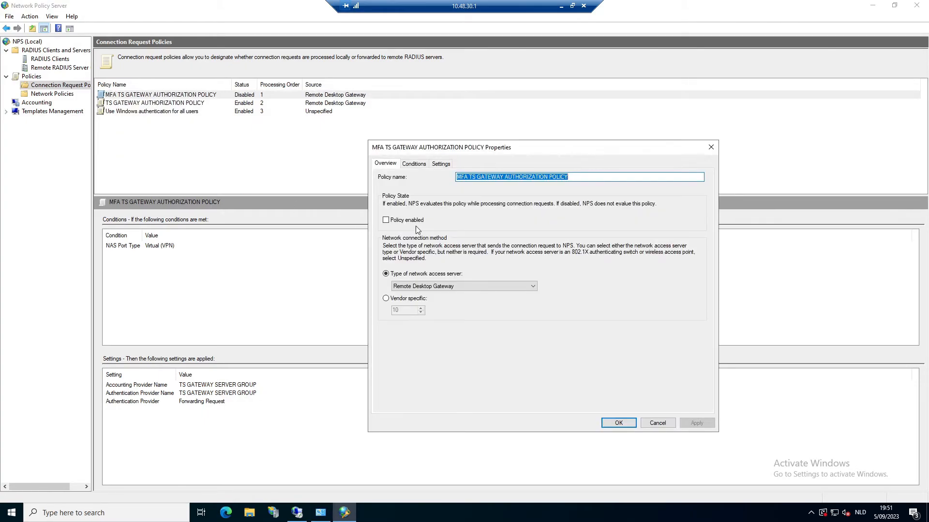
{"action": "left_click", "coordinate": [415, 221]}
{"action": "left_click", "coordinate": [440, 163]}
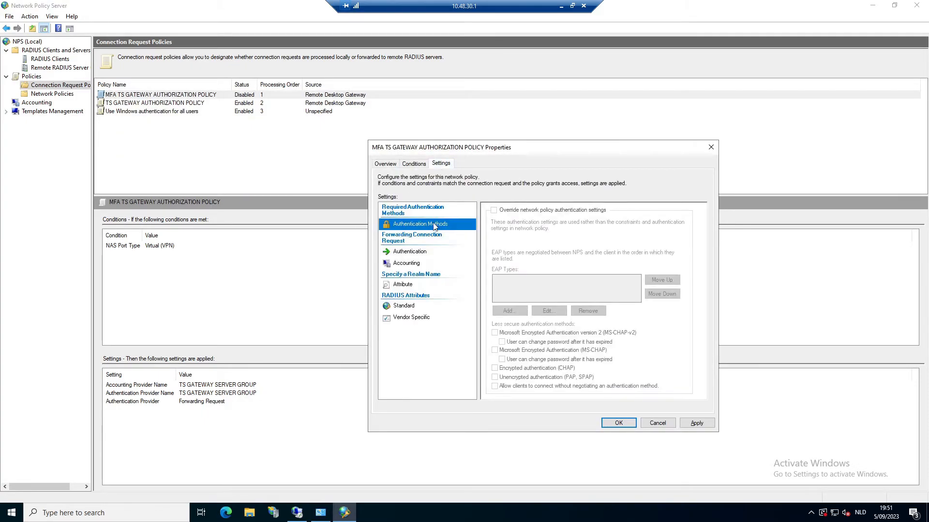
{"action": "left_click", "coordinate": [411, 252]}
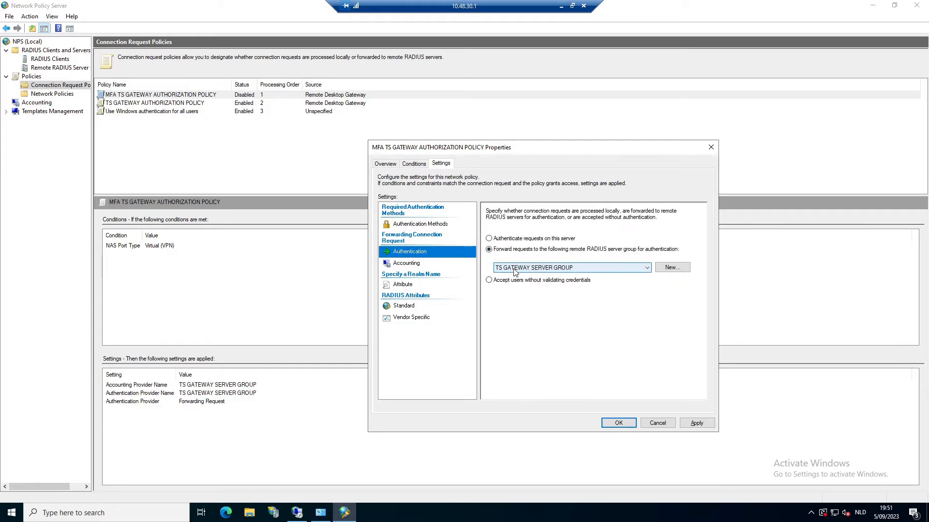
{"action": "left_click", "coordinate": [619, 423]}
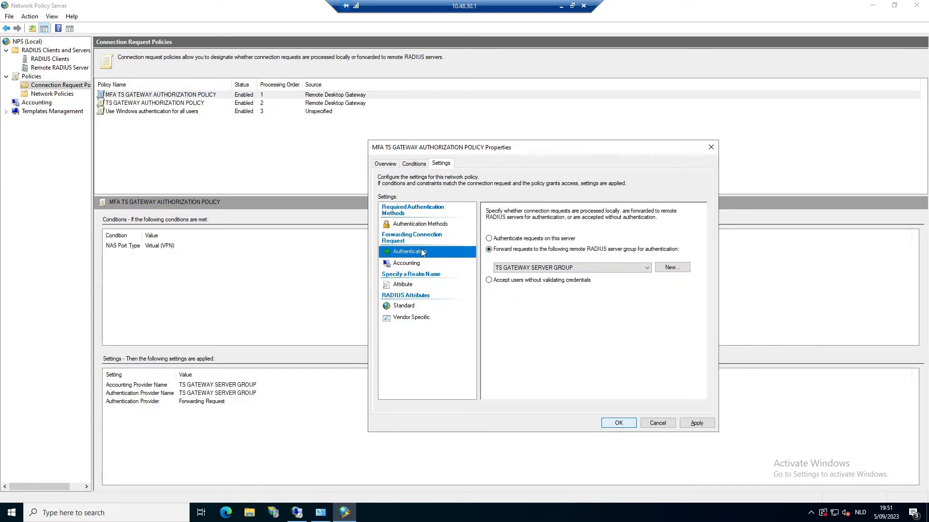
Disable the original TS GATEWAY AUTHORIZATION POLICY from its context menu.
{"action": "left_click", "coordinate": [142, 104]}
{"action": "right_click", "coordinate": [142, 102]}
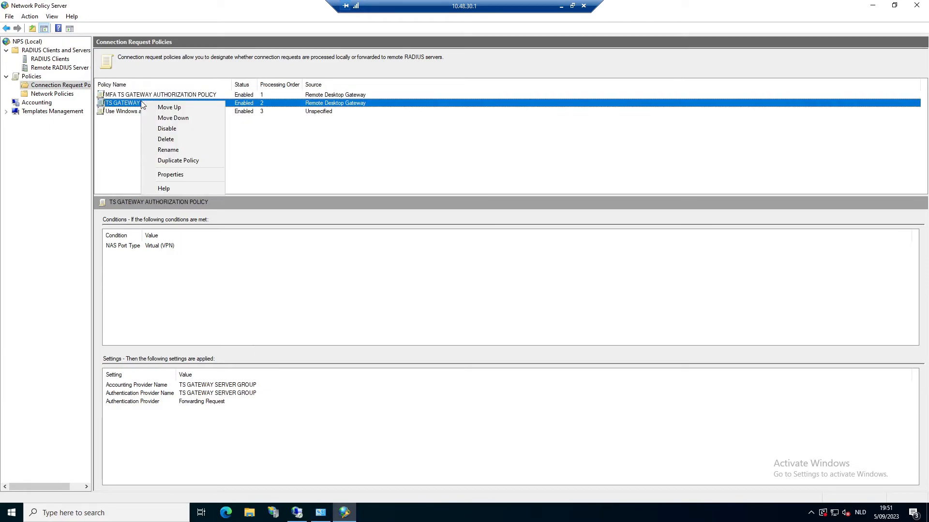
{"action": "left_click", "coordinate": [178, 131]}
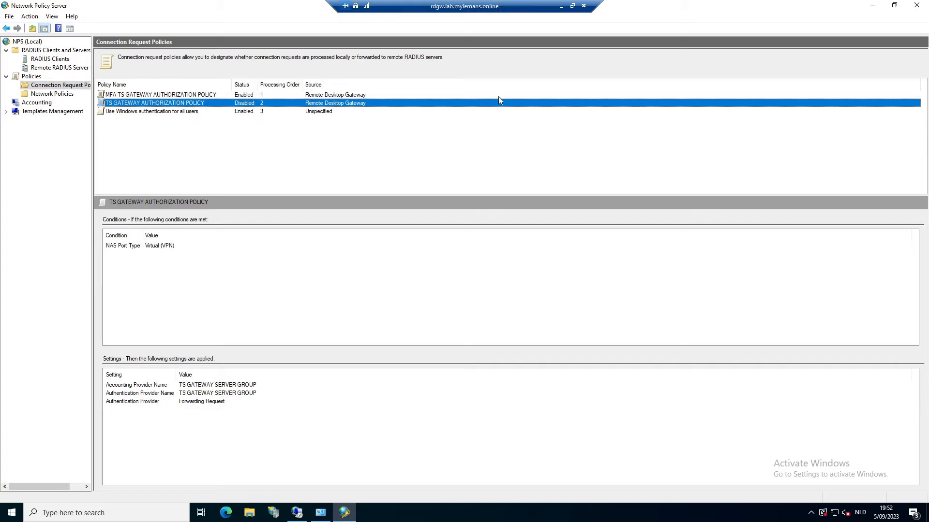
On the local server, paste the copied shared-secret GUID into a new Notepad window.
{"action": "left_click", "coordinate": [561, 7]}
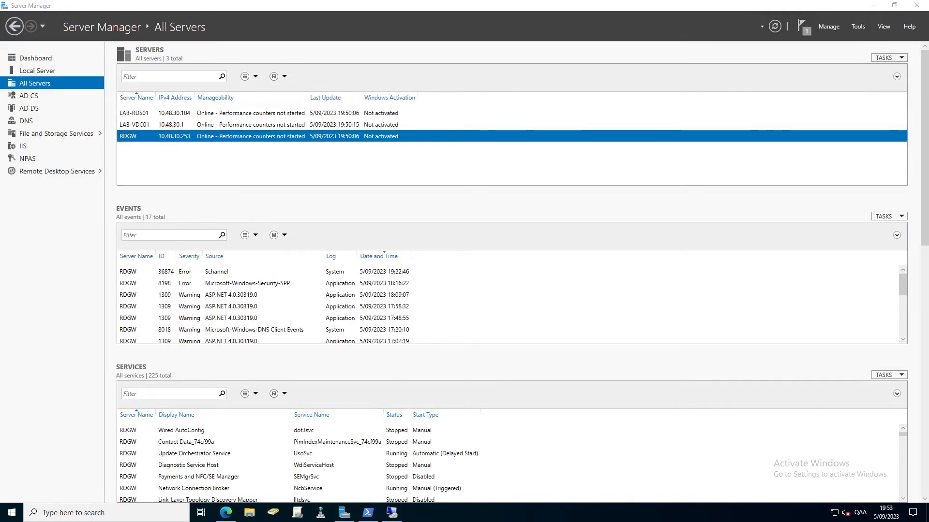
{"action": "left_click", "coordinate": [12, 513]}
{"action": "type", "text": "note"}
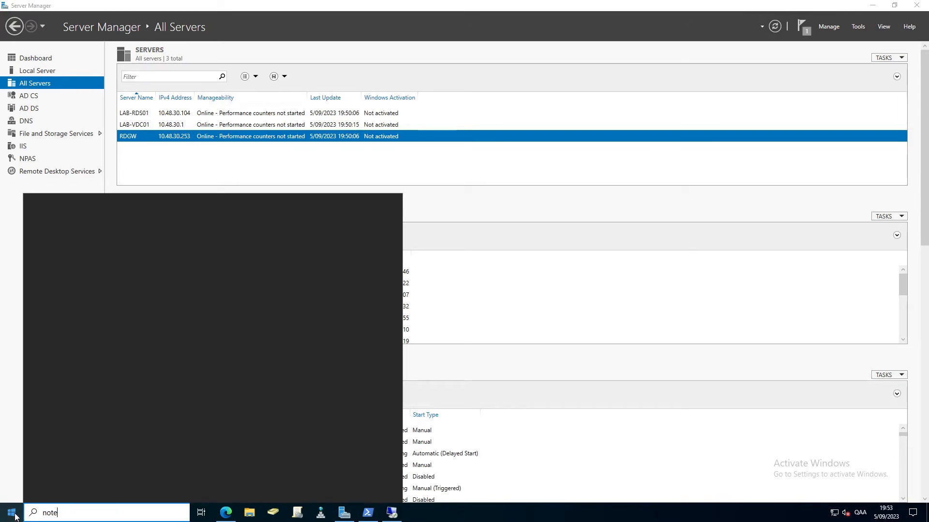
{"action": "key", "text": "Return"}
{"action": "key", "text": "ctrl+v"}
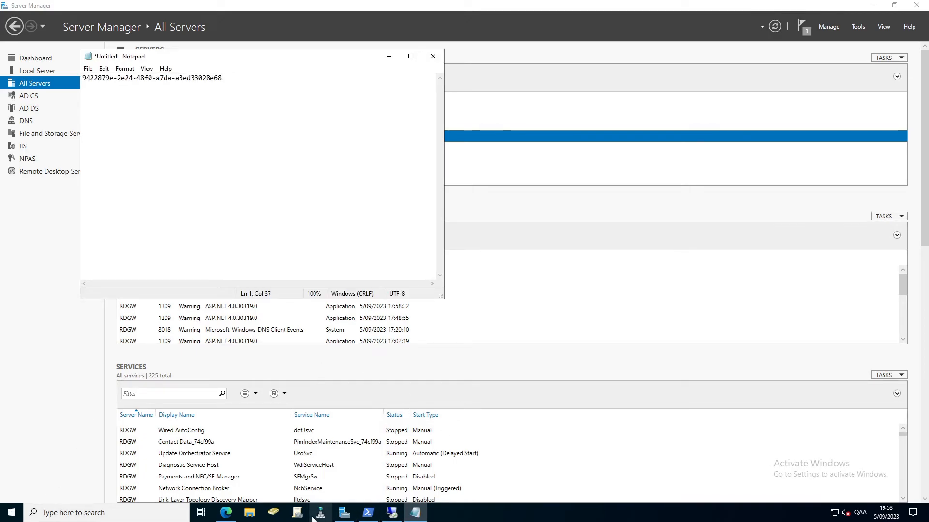
Launch Network Policy Server from Windows Administrative Tools.
{"action": "left_click", "coordinate": [11, 513]}
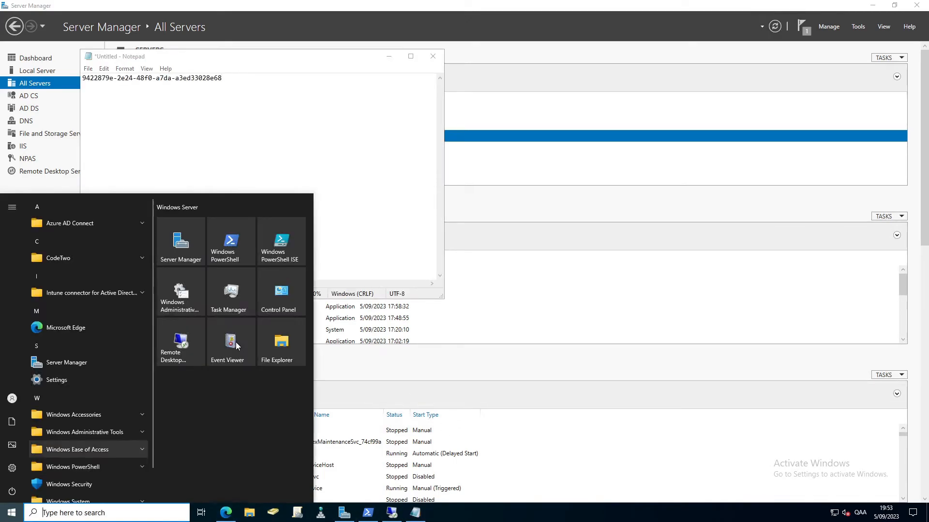
{"action": "left_click", "coordinate": [201, 308]}
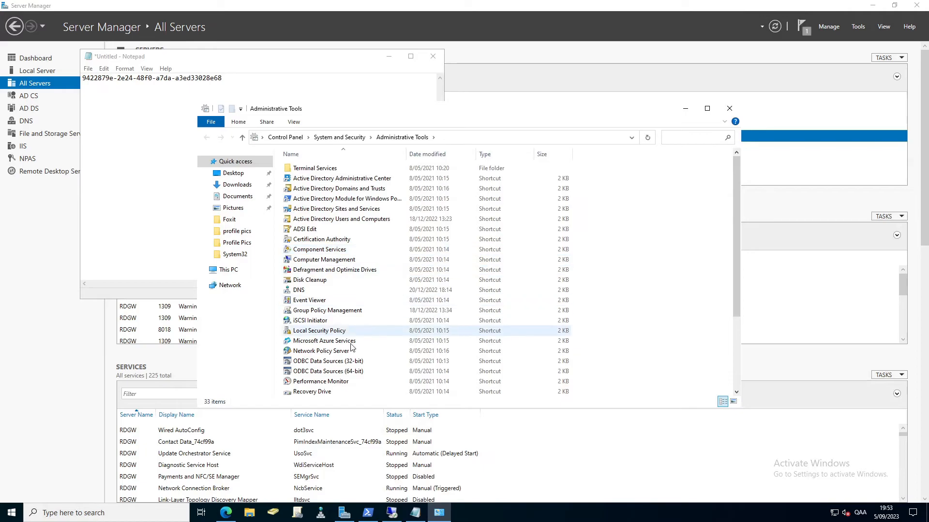
{"action": "left_click", "coordinate": [328, 352]}
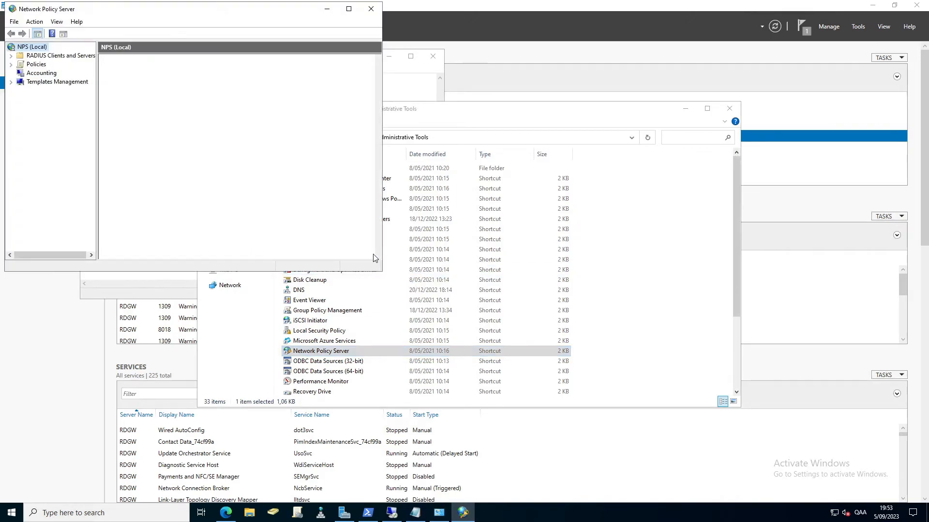
Add a new RADIUS client under RADIUS Clients and Servers with friendly name rdgw.
{"action": "left_click", "coordinate": [47, 56]}
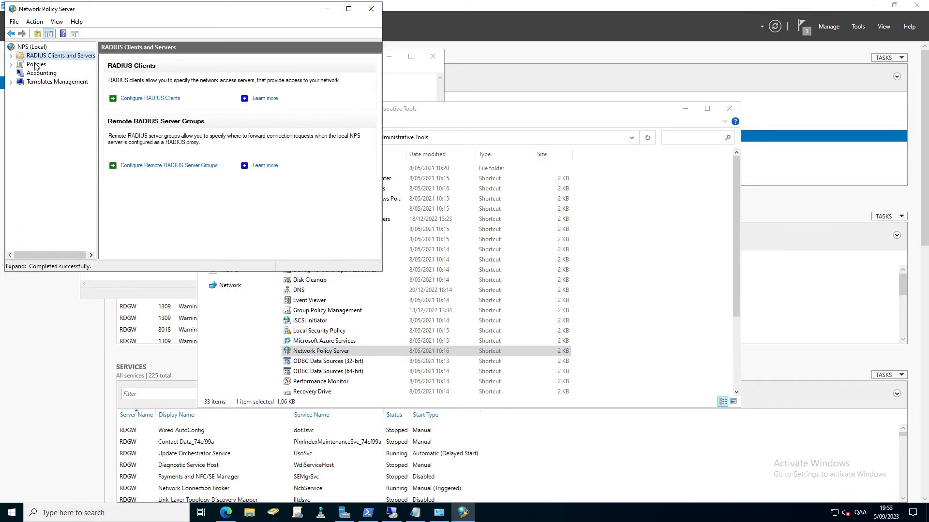
{"action": "left_click", "coordinate": [11, 56]}
{"action": "left_click", "coordinate": [55, 64]}
{"action": "right_click", "coordinate": [54, 64]}
{"action": "left_click", "coordinate": [67, 73]}
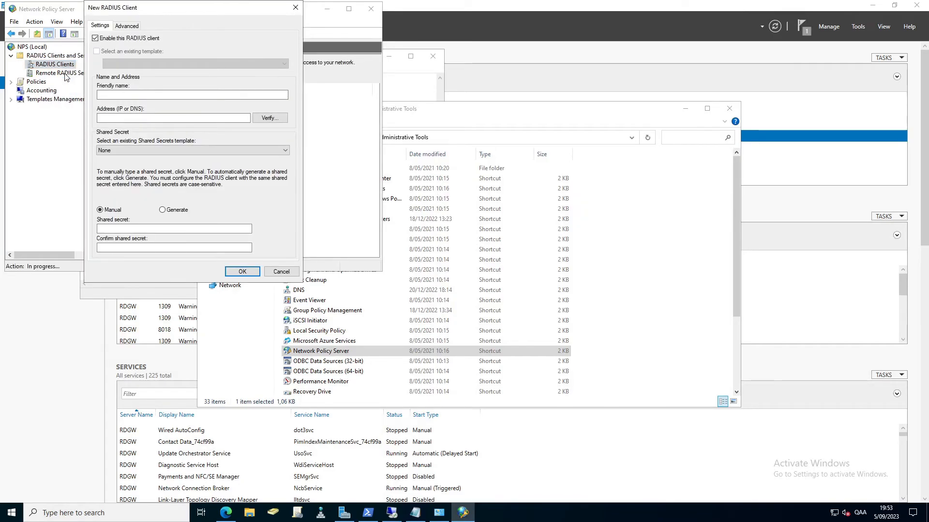
{"action": "left_click", "coordinate": [117, 96]}
{"action": "type", "text": "rdgw"}
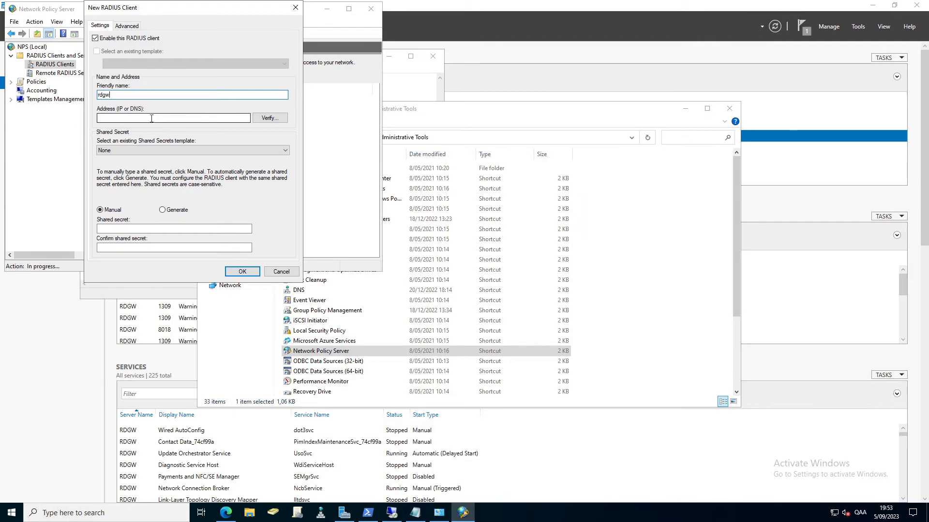
{"action": "left_click", "coordinate": [151, 118]}
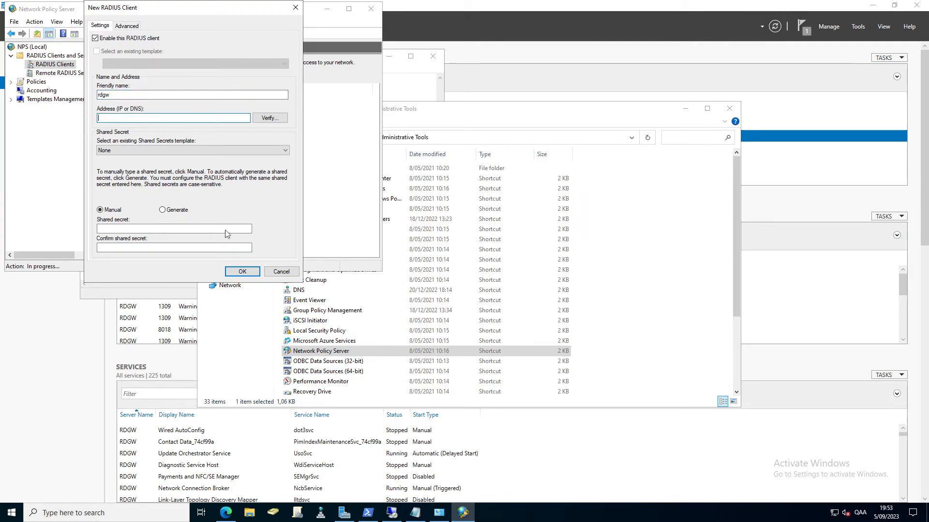
On the rdgw server, run ipconfig in an administrator PowerShell console.
{"action": "mouse_move", "coordinate": [390, 513]}
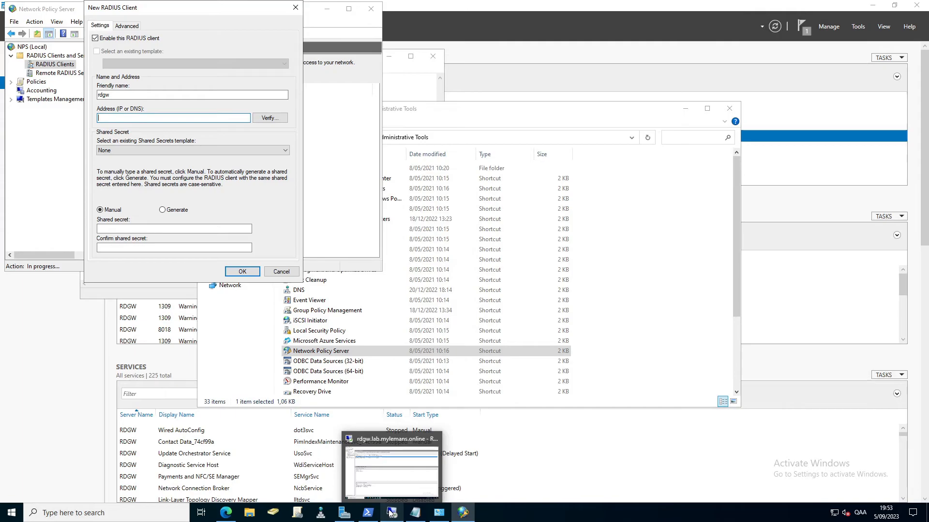
{"action": "left_click", "coordinate": [388, 473]}
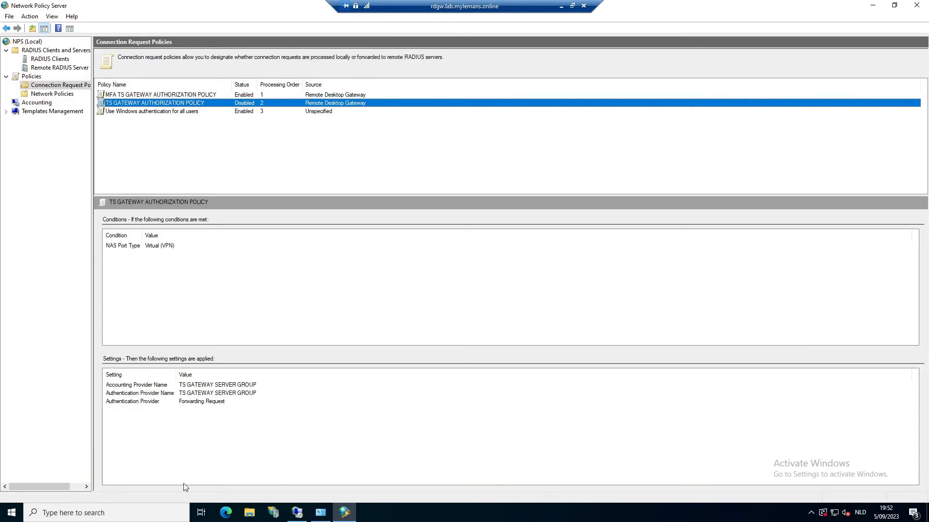
{"action": "right_click", "coordinate": [14, 512]}
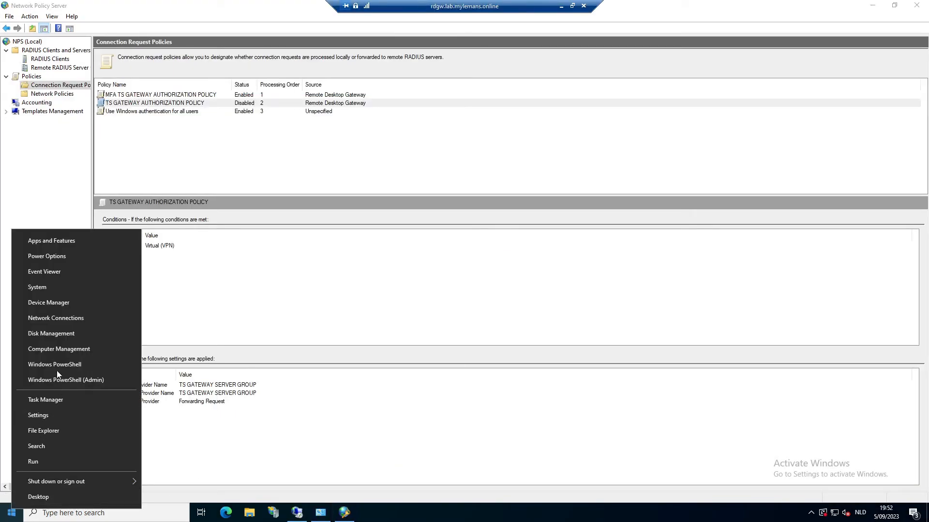
{"action": "left_click", "coordinate": [129, 368]}
{"action": "left_click", "coordinate": [324, 277]}
{"action": "key", "text": "Escape"}
{"action": "type", "text": "ipconfig"}
{"action": "key", "text": "Return"}
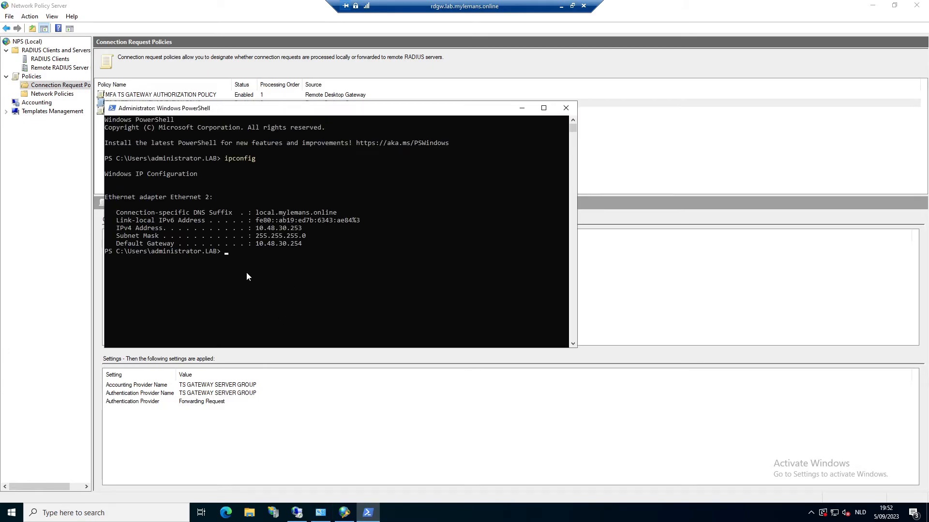
Copy the IPv4 address 10.48.30.253 into the new RADIUS client's Address field.
{"action": "left_click_drag", "start_coordinate": [257, 229], "coordinate": [301, 230]}
{"action": "key", "text": "ctrl+c"}
{"action": "left_click", "coordinate": [561, 7]}
{"action": "key", "text": "ctrl+v"}
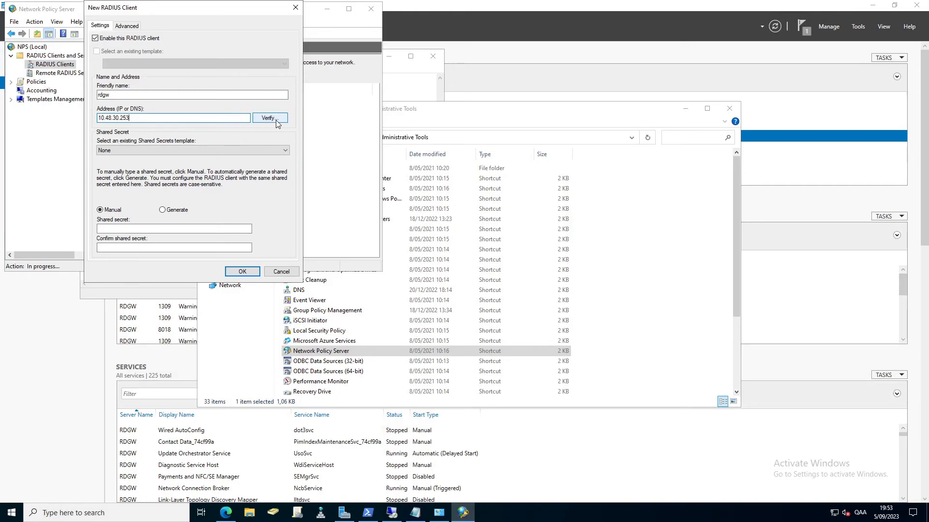
Use the Notepad GUID as shared secret and confirmation, then save the rdgw client.
{"action": "left_click", "coordinate": [411, 89]}
{"action": "left_click_drag", "start_coordinate": [218, 79], "coordinate": [83, 79]}
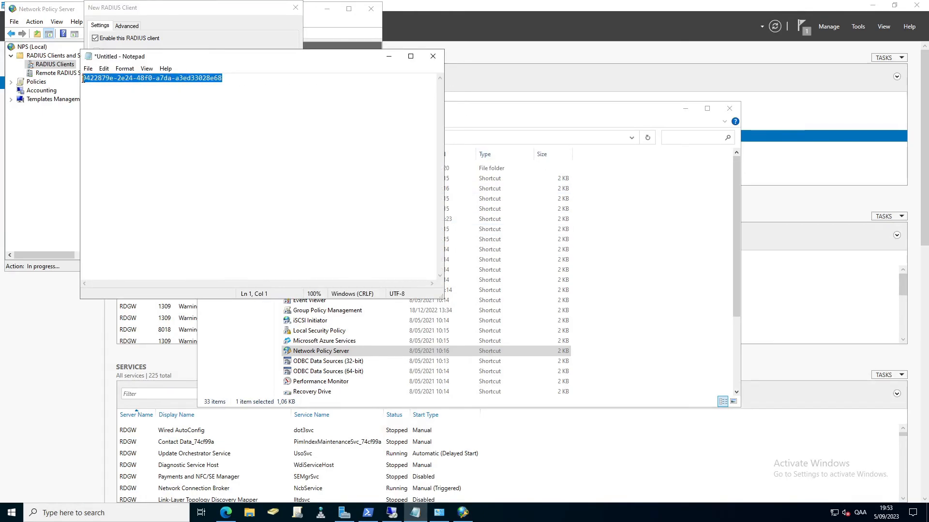
{"action": "left_click", "coordinate": [151, 12]}
{"action": "left_click", "coordinate": [134, 229]}
{"action": "key", "text": "ctrl+v"}
{"action": "key", "text": "Tab"}
{"action": "key", "text": "ctrl+v"}
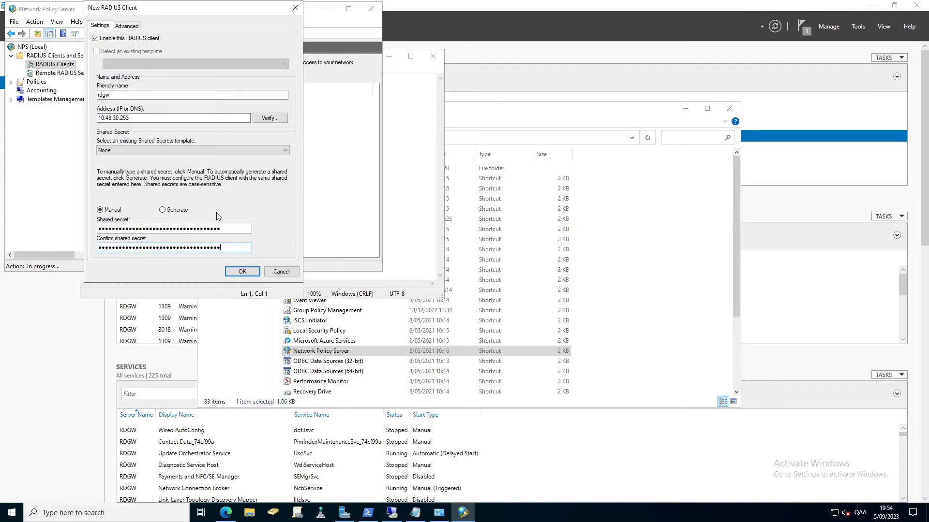
{"action": "left_click", "coordinate": [242, 271]}
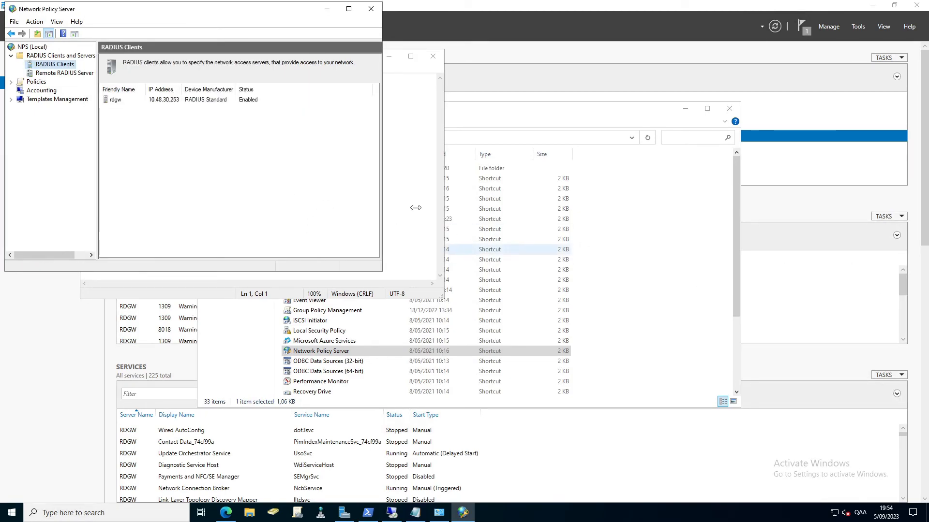
Duplicate the Connections to other access servers network policy and select the copy.
{"action": "left_click", "coordinate": [11, 83]}
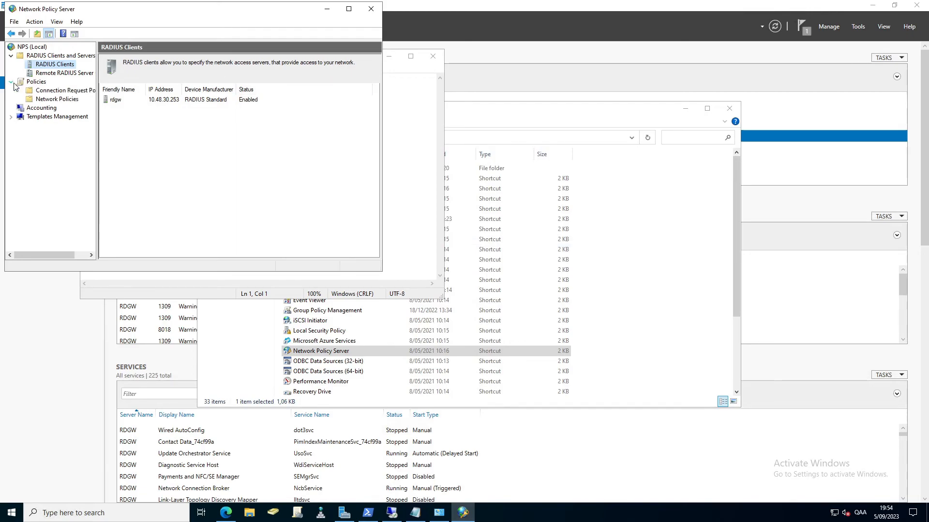
{"action": "left_click", "coordinate": [54, 100]}
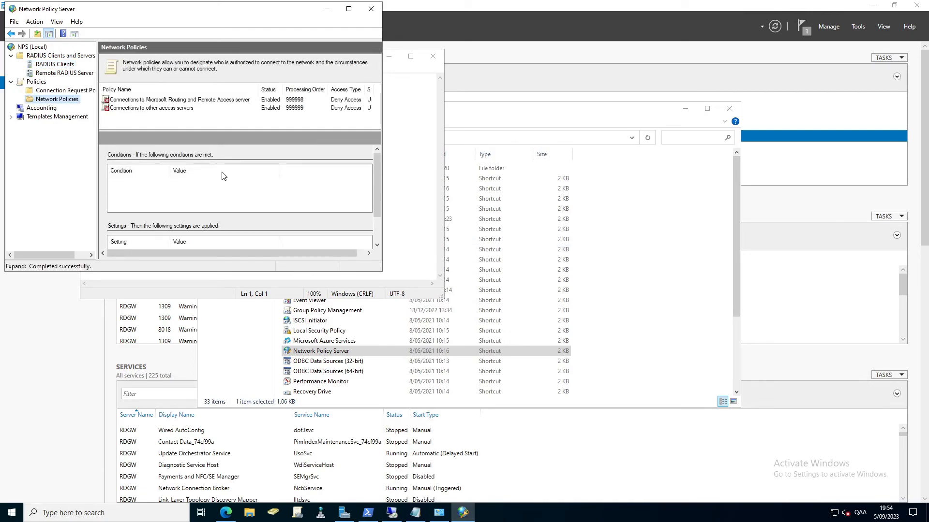
{"action": "left_click", "coordinate": [150, 109]}
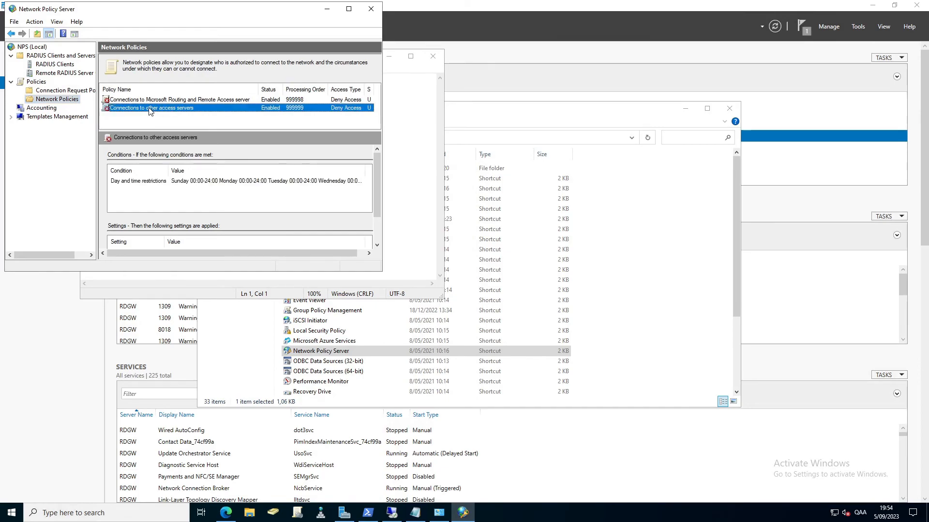
{"action": "right_click", "coordinate": [150, 110]}
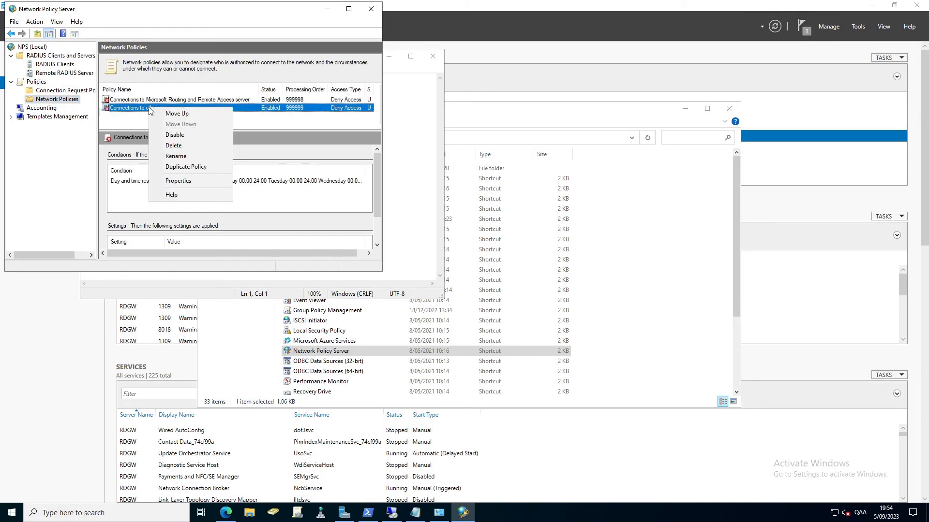
{"action": "left_click", "coordinate": [188, 167]}
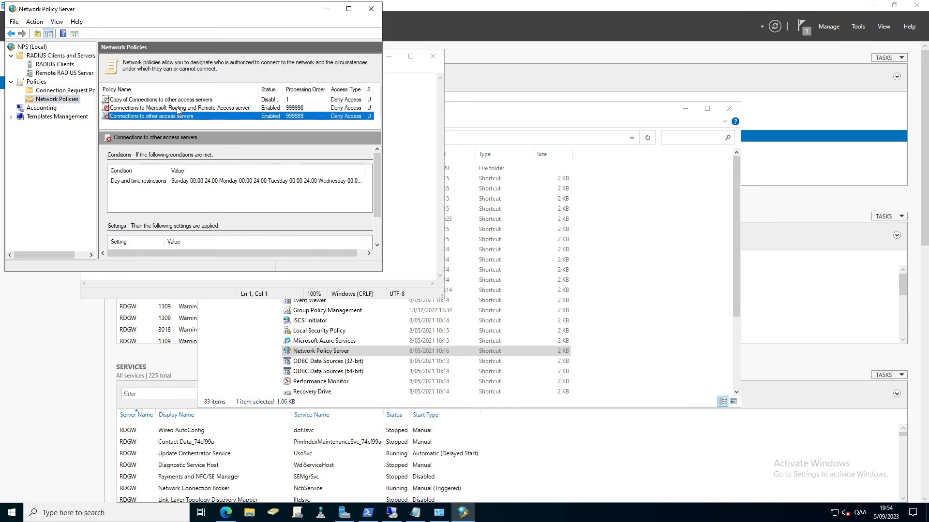
{"action": "left_click", "coordinate": [154, 98]}
{"action": "right_click", "coordinate": [153, 98]}
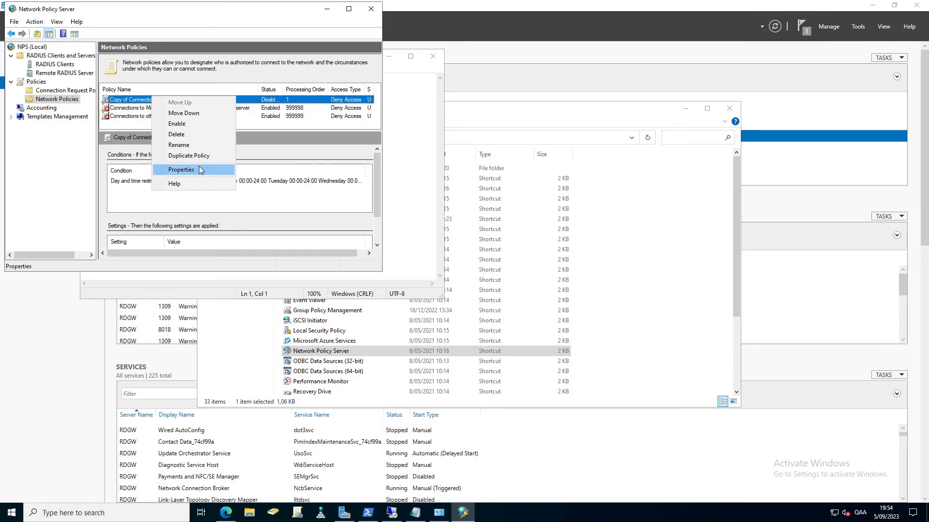
Name the copy RDG_CAP, enable it, grant access, and allow clients without negotiating authentication.
{"action": "left_click", "coordinate": [199, 169]}
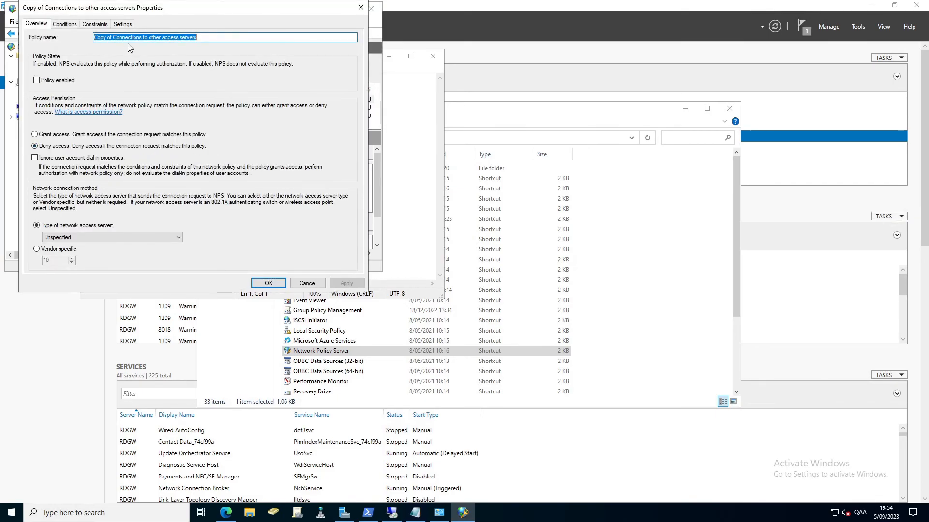
{"action": "type", "text": "RDG"}
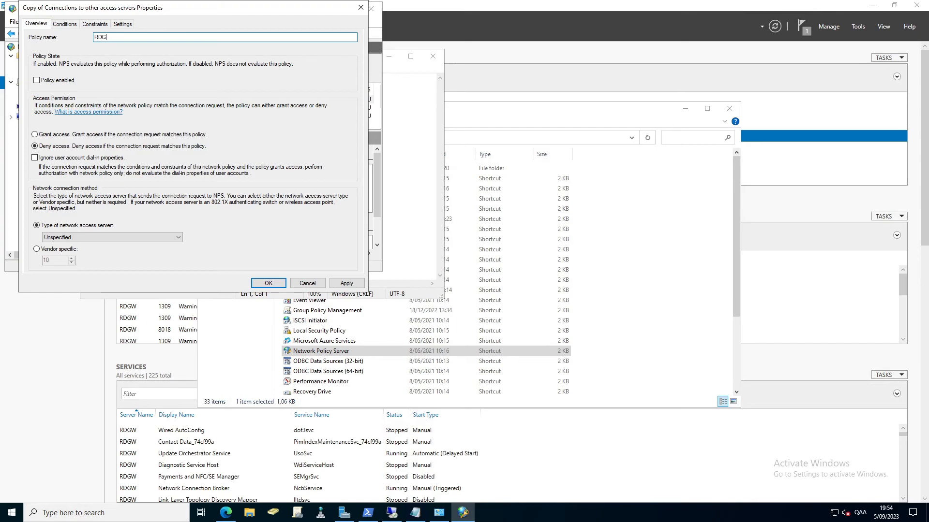
{"action": "type", "text": "AP"}
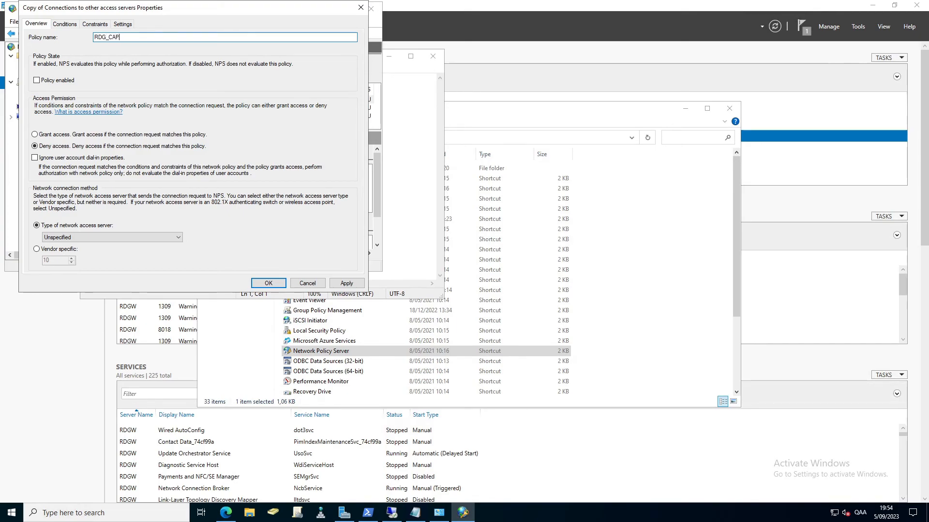
{"action": "left_click", "coordinate": [60, 85]}
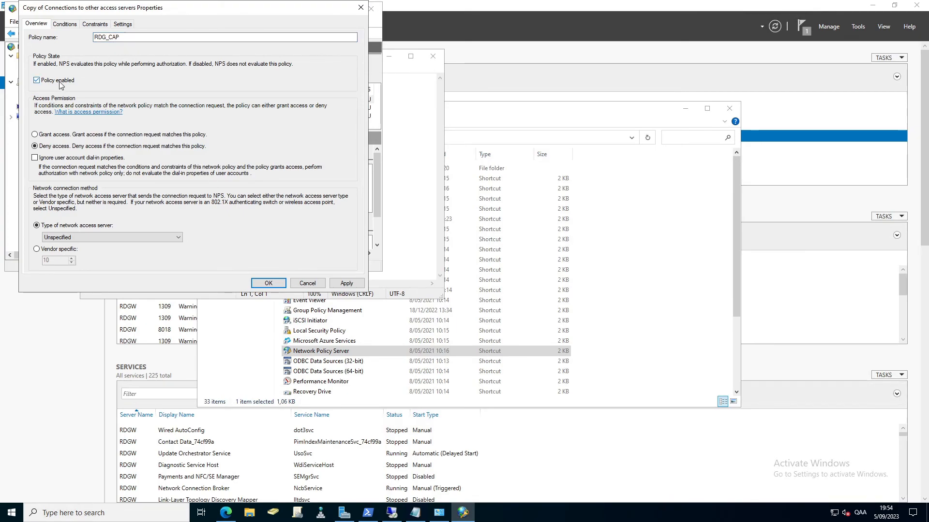
{"action": "left_click", "coordinate": [74, 136]}
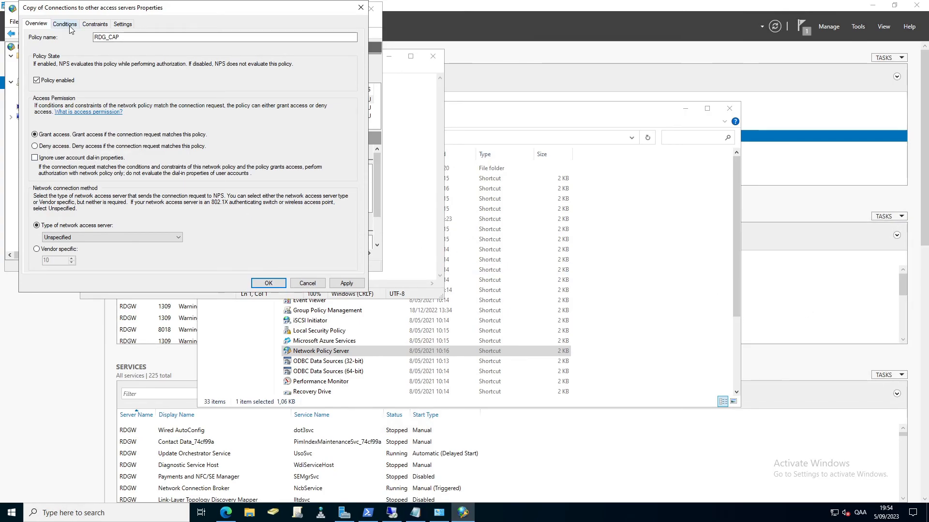
{"action": "left_click", "coordinate": [94, 24]}
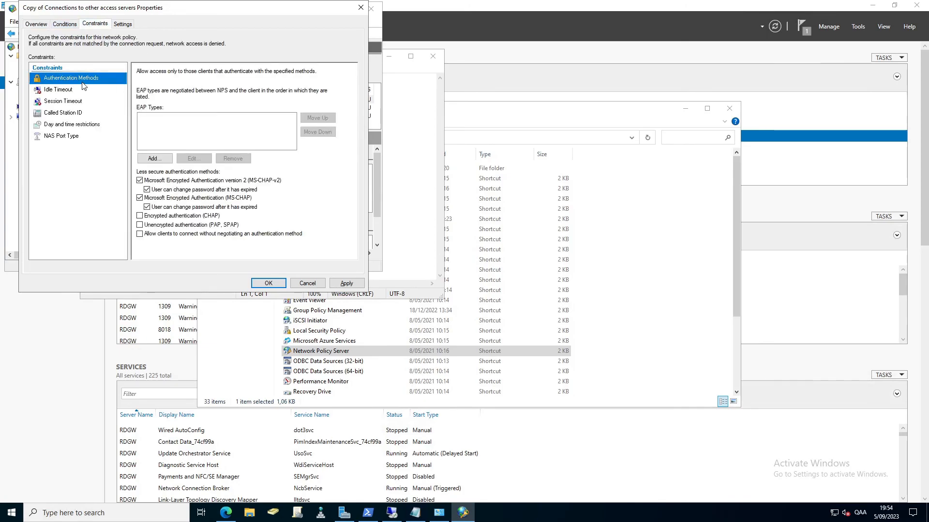
{"action": "left_click", "coordinate": [167, 234]}
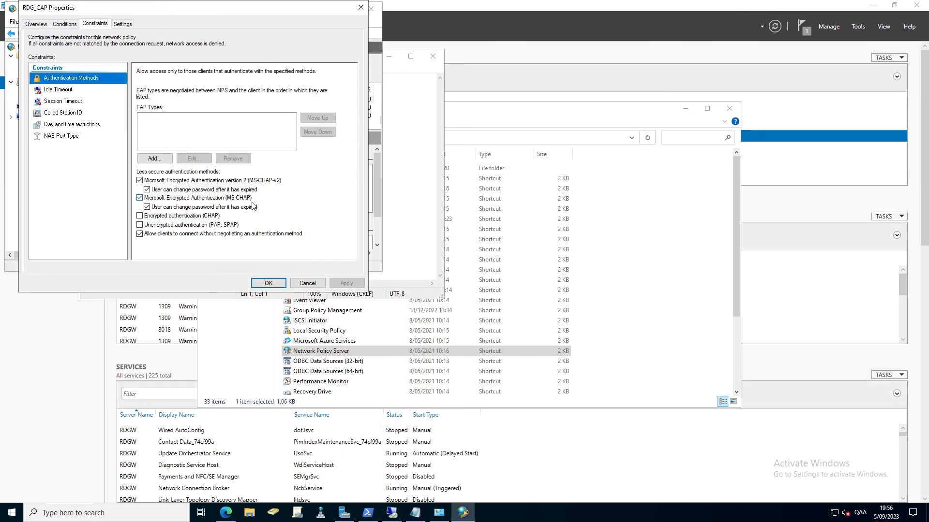
{"action": "left_click", "coordinate": [269, 283]}
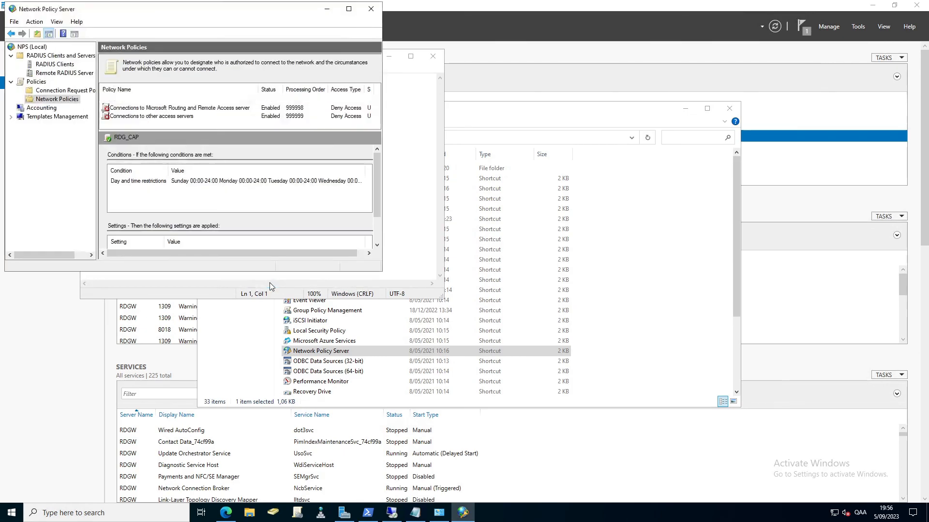